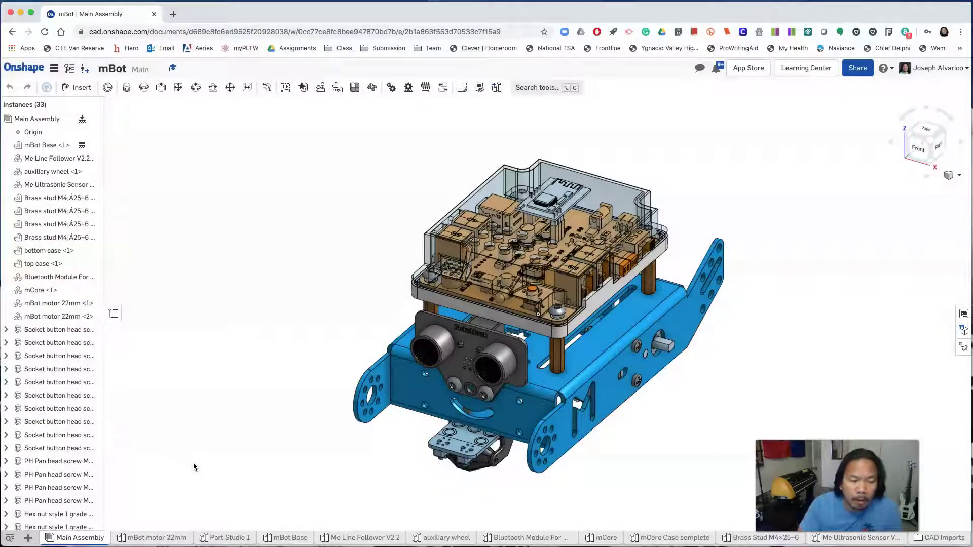
Step: Import Tire 90T B.step from the Wheel and Motor folder into this document, keeping the default import options
{"action": "left_click", "coordinate": [28, 537]}
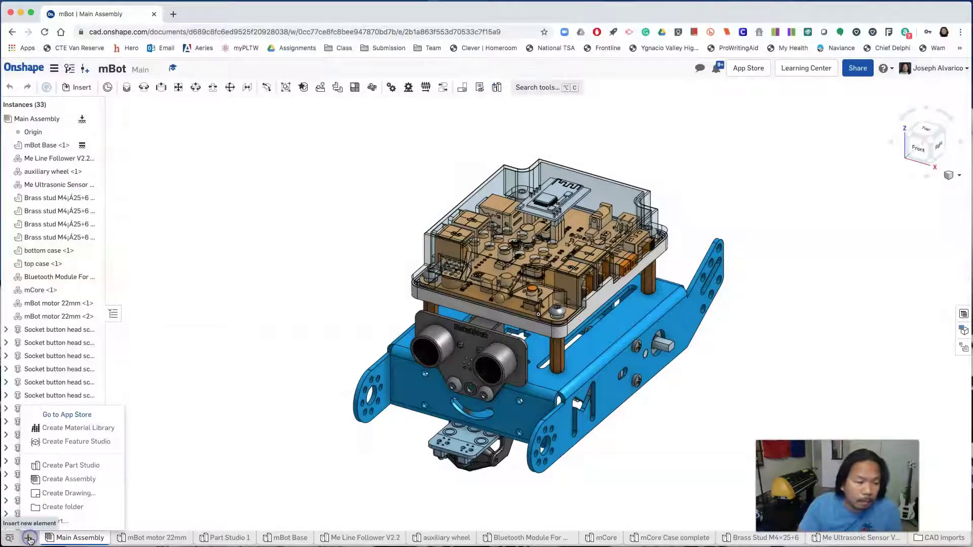
{"action": "left_click", "coordinate": [69, 524]}
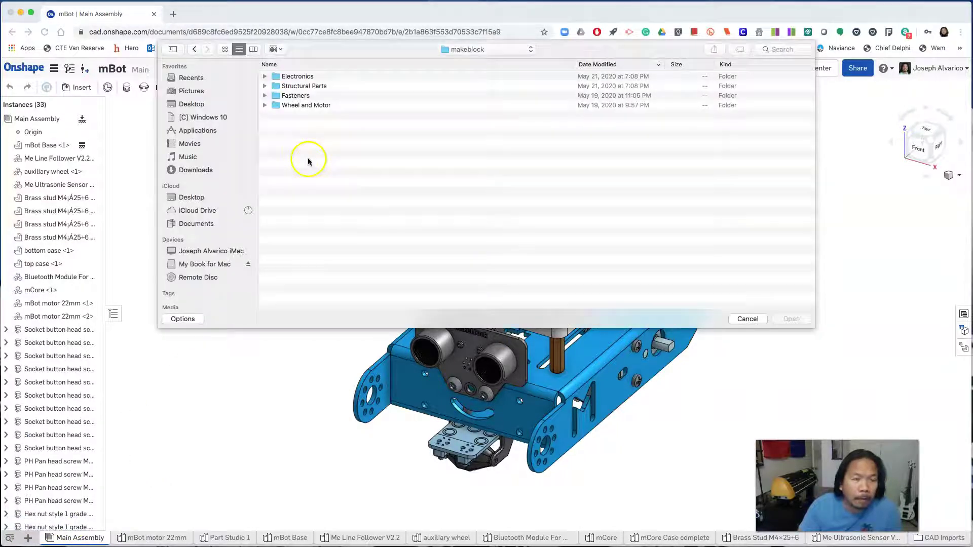
{"action": "double_click", "coordinate": [307, 105]}
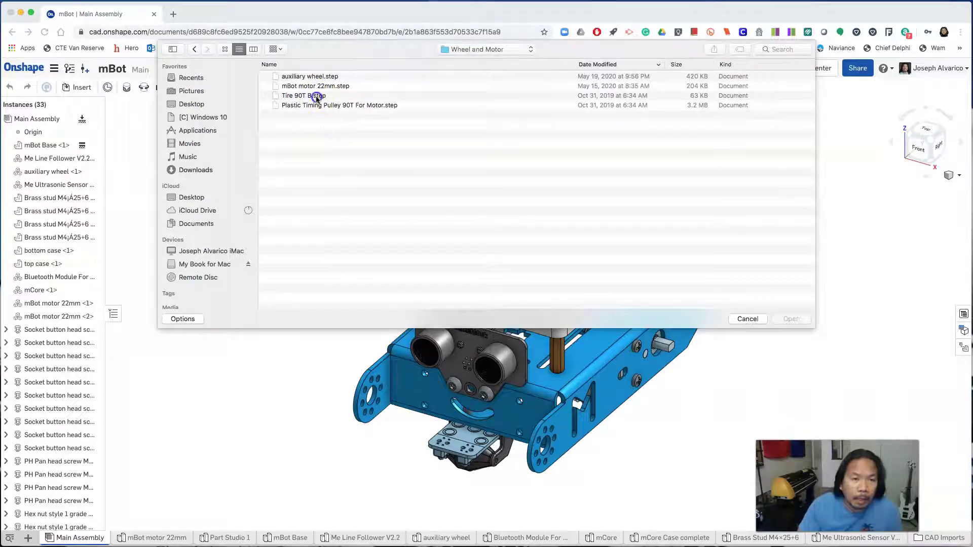
{"action": "left_click", "coordinate": [316, 97]}
{"action": "left_click", "coordinate": [519, 166]}
{"action": "left_click", "coordinate": [790, 317]}
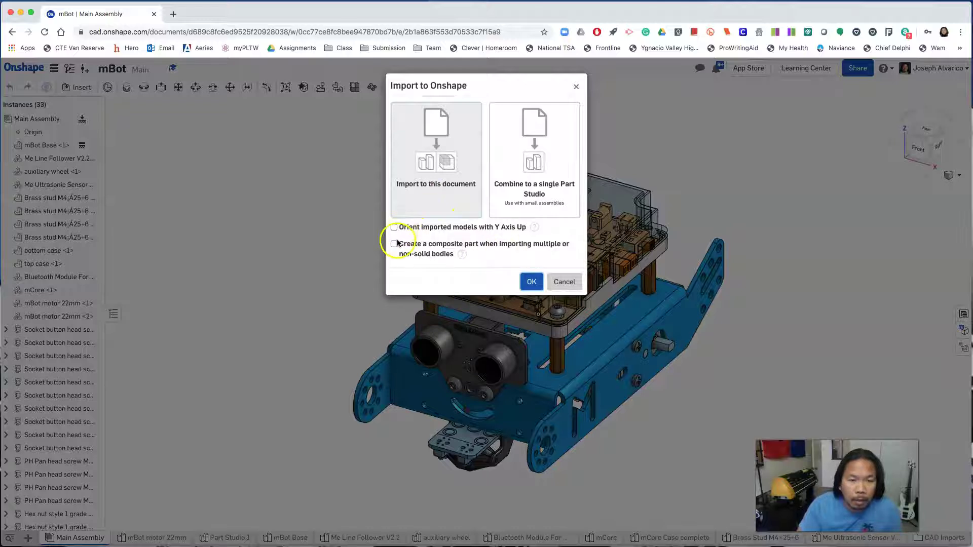
{"action": "left_click", "coordinate": [531, 284]}
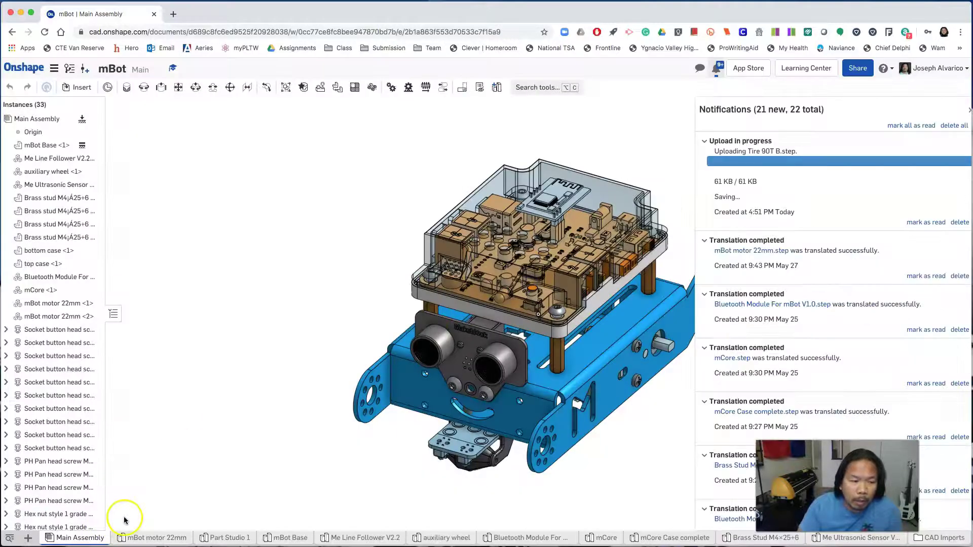
{"action": "left_click", "coordinate": [964, 110]}
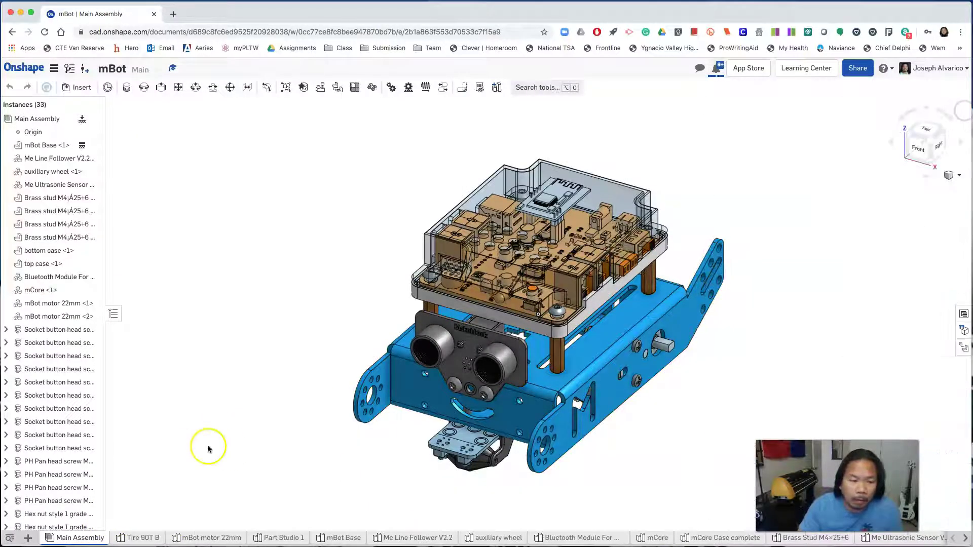
{"action": "mouse_move", "coordinate": [134, 541]}
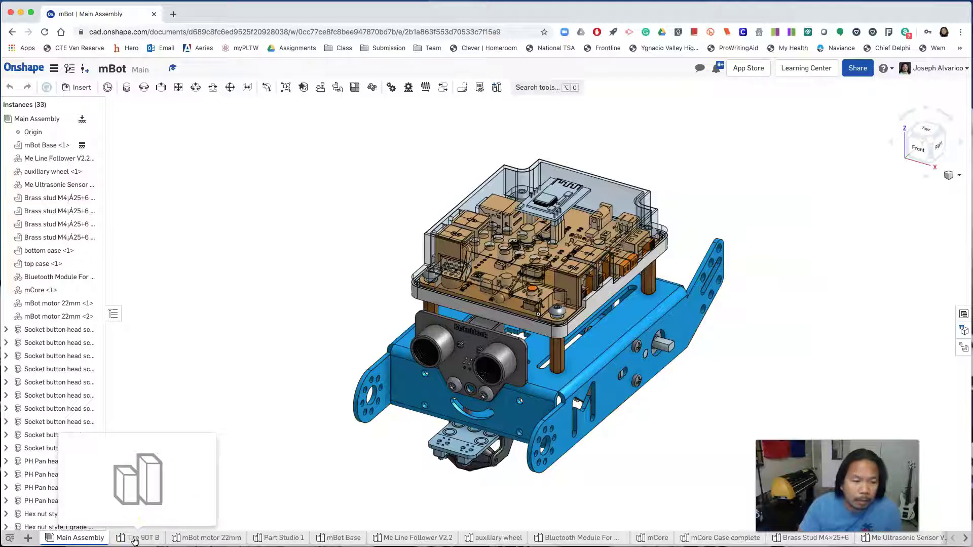
Step: Import Plastic Timing Pulley 90T For Motor.step into this document with the default import options
{"action": "left_click", "coordinate": [28, 539]}
{"action": "left_click", "coordinate": [47, 521]}
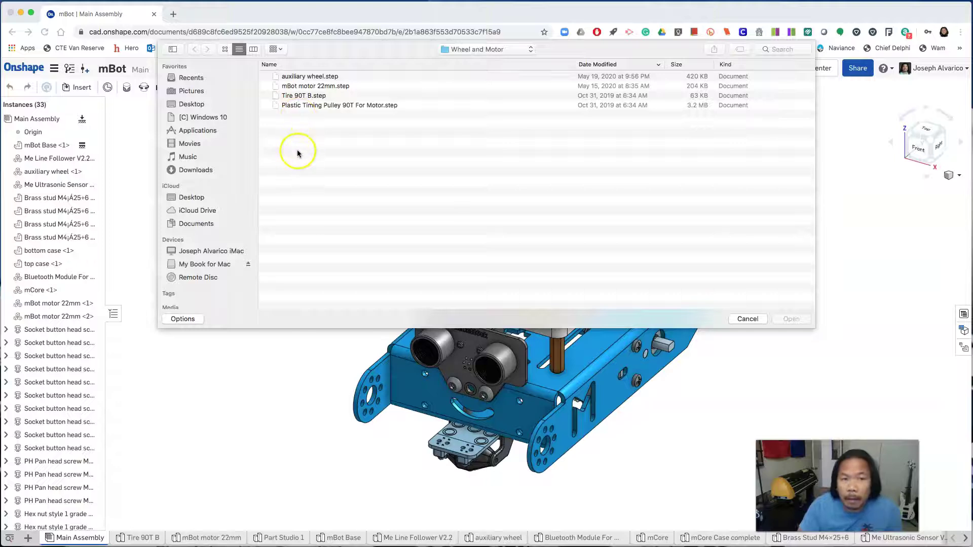
{"action": "left_click", "coordinate": [314, 107]}
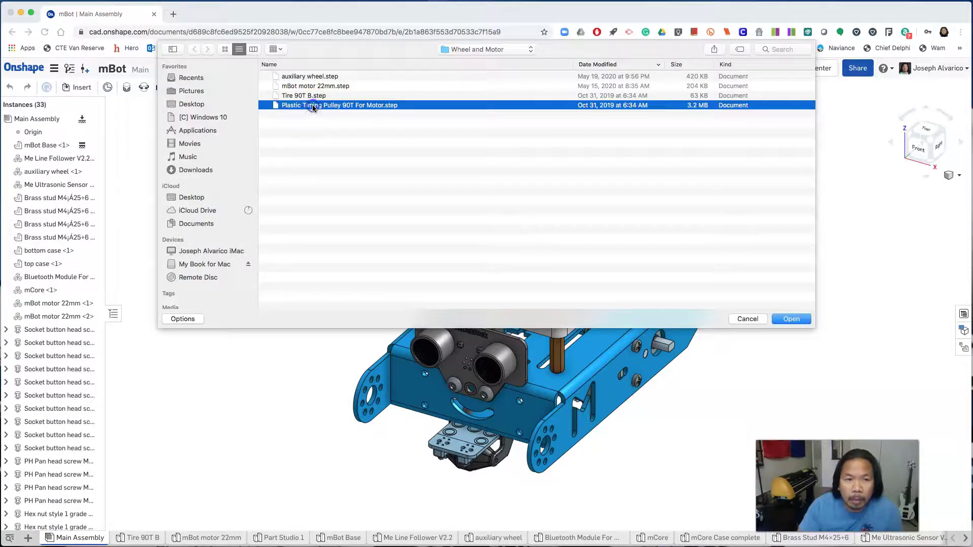
{"action": "left_click", "coordinate": [793, 320]}
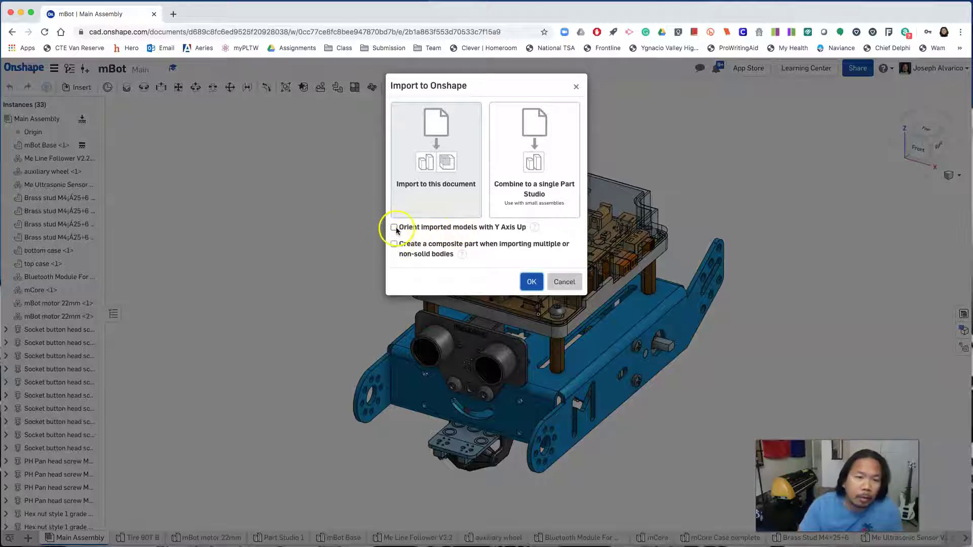
{"action": "left_click", "coordinate": [531, 282]}
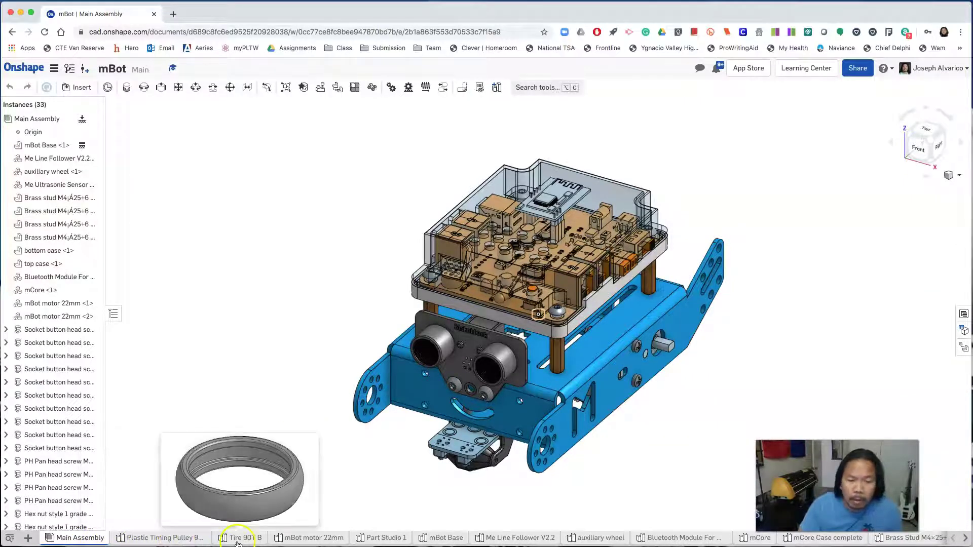
Step: Insert one Tire 90T B and one Plastic Timing Pulley 90T For Motor into the Main Assembly
{"action": "left_click", "coordinate": [79, 88]}
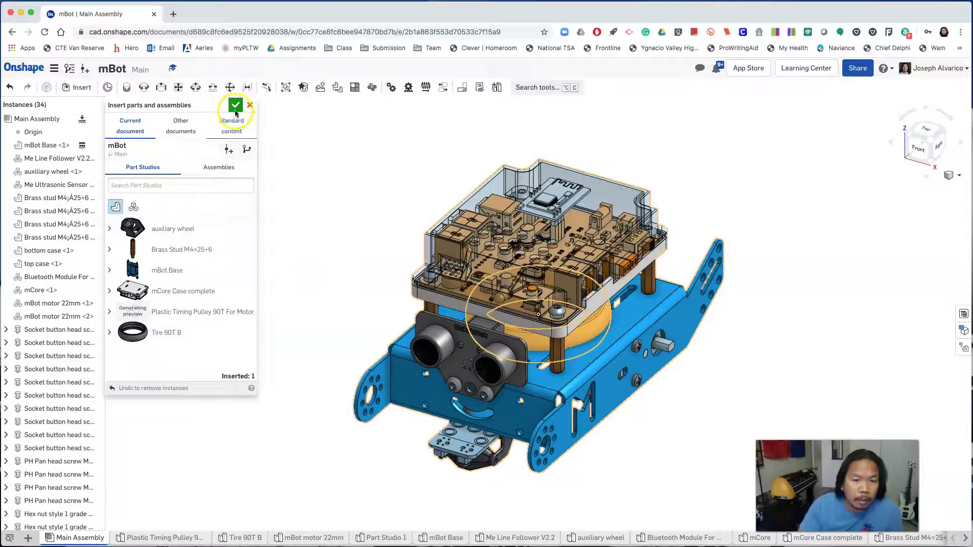
{"action": "left_click", "coordinate": [235, 106]}
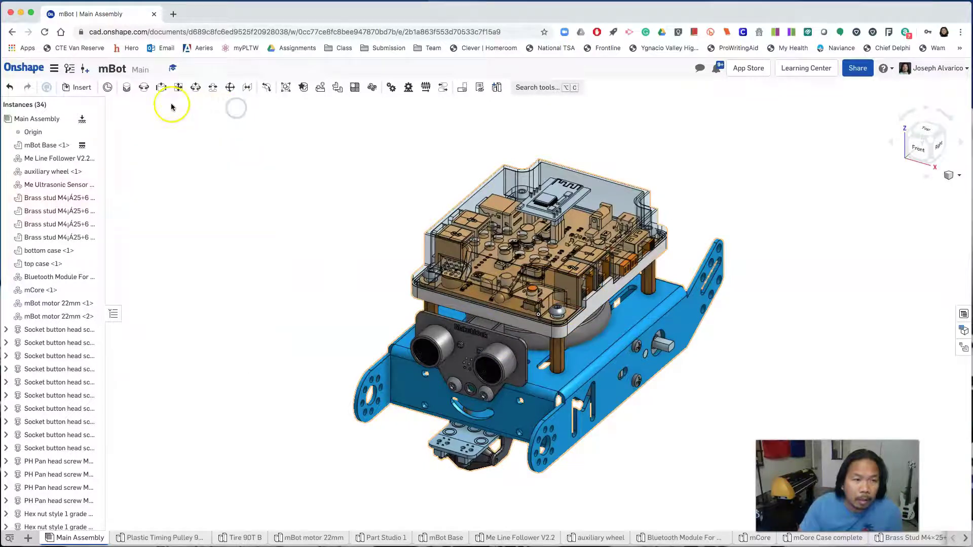
{"action": "left_click", "coordinate": [73, 90]}
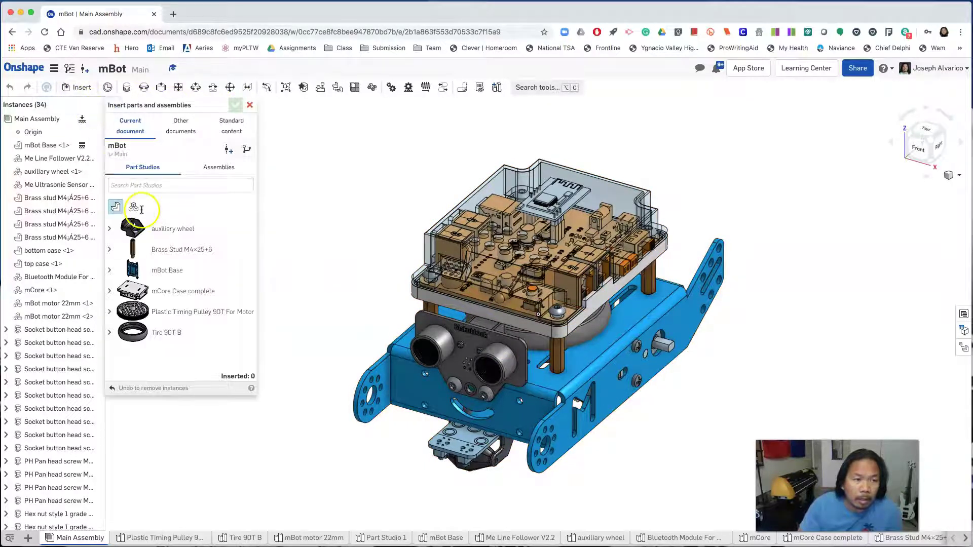
{"action": "left_click", "coordinate": [168, 315]}
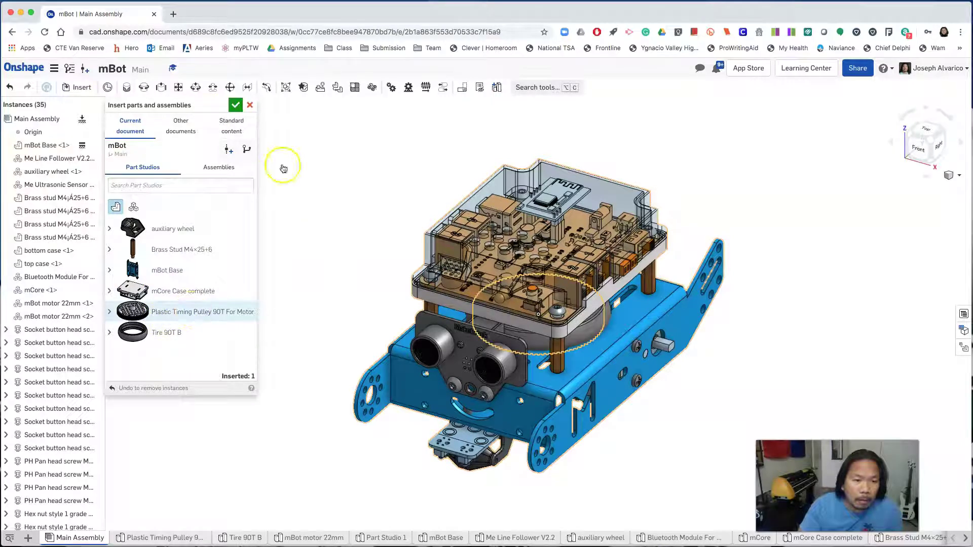
{"action": "left_click", "coordinate": [235, 104]}
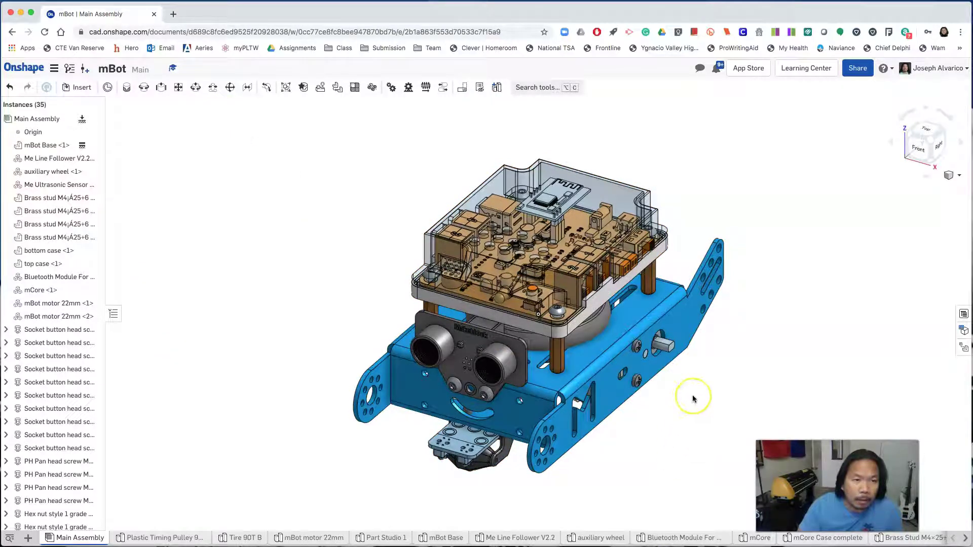
Step: Move the tire and the timing pulley out of the robot chassis into the empty space beside it
{"action": "scroll", "coordinate": [693, 400], "scroll_direction": "down", "scroll_amount": 1}
{"action": "scroll", "coordinate": [693, 399], "scroll_direction": "up", "scroll_amount": 1}
{"action": "scroll", "coordinate": [693, 390], "scroll_direction": "up", "scroll_amount": 2}
{"action": "right_click_drag", "start_coordinate": [685, 384], "coordinate": [657, 366]}
{"action": "left_click_drag", "start_coordinate": [569, 298], "coordinate": [236, 253]}
{"action": "left_click_drag", "start_coordinate": [529, 306], "coordinate": [275, 175]}
{"action": "scroll", "coordinate": [247, 330], "scroll_direction": "up", "scroll_amount": 2}
{"action": "scroll", "coordinate": [247, 331], "scroll_direction": "down", "scroll_amount": 1}
{"action": "left_click", "coordinate": [958, 175]}
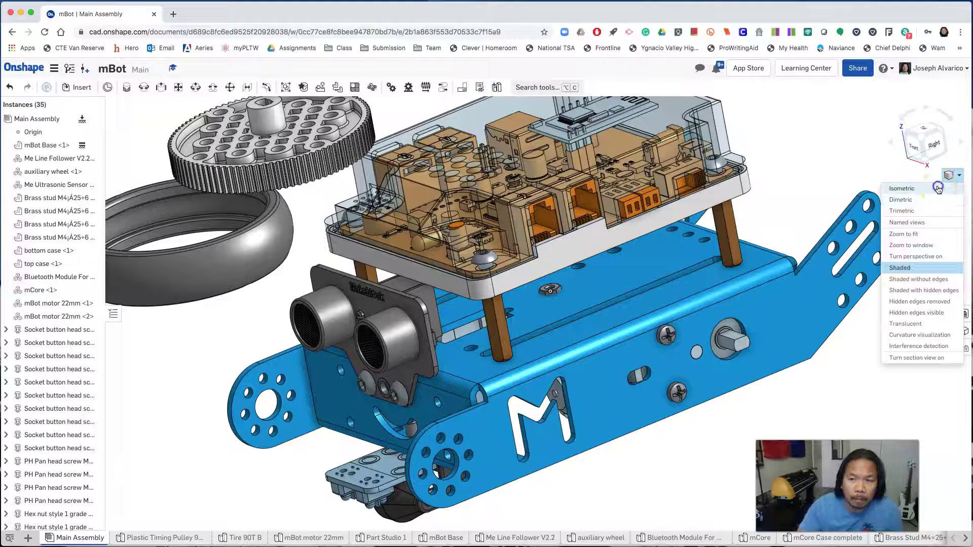
{"action": "left_click", "coordinate": [941, 198]}
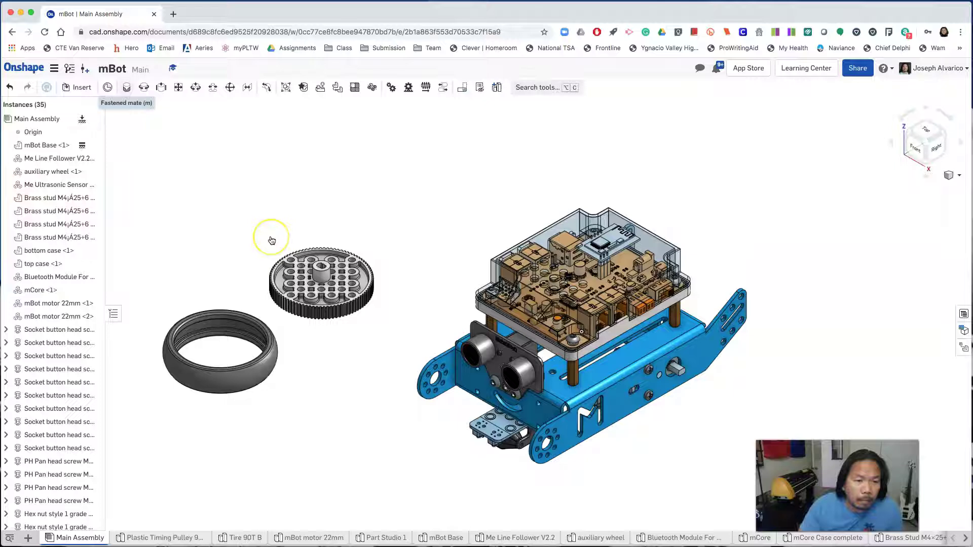
Step: Start a Fastened mate with the mate connector at the base centre of the timing pulley's hub
{"action": "left_click", "coordinate": [126, 88]}
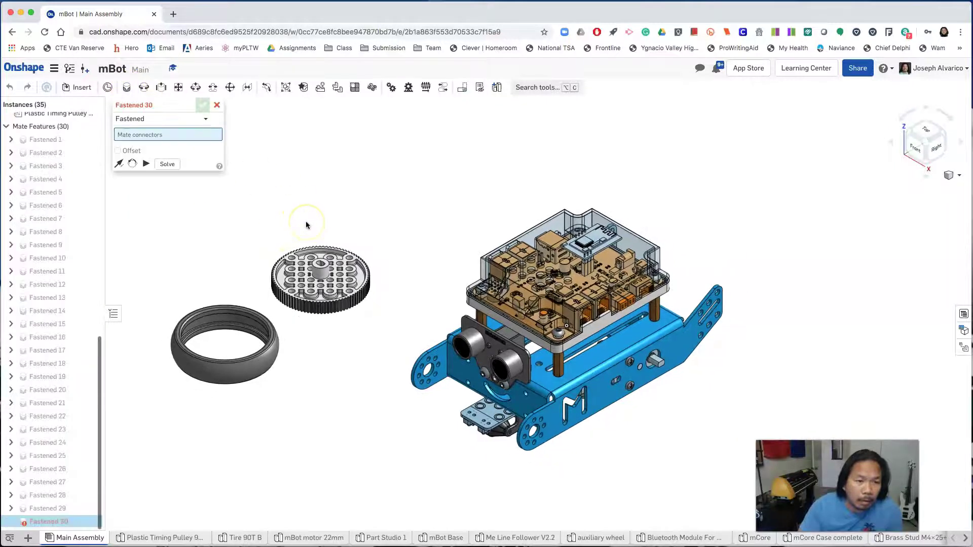
{"action": "scroll", "coordinate": [306, 221], "scroll_direction": "up", "scroll_amount": 5}
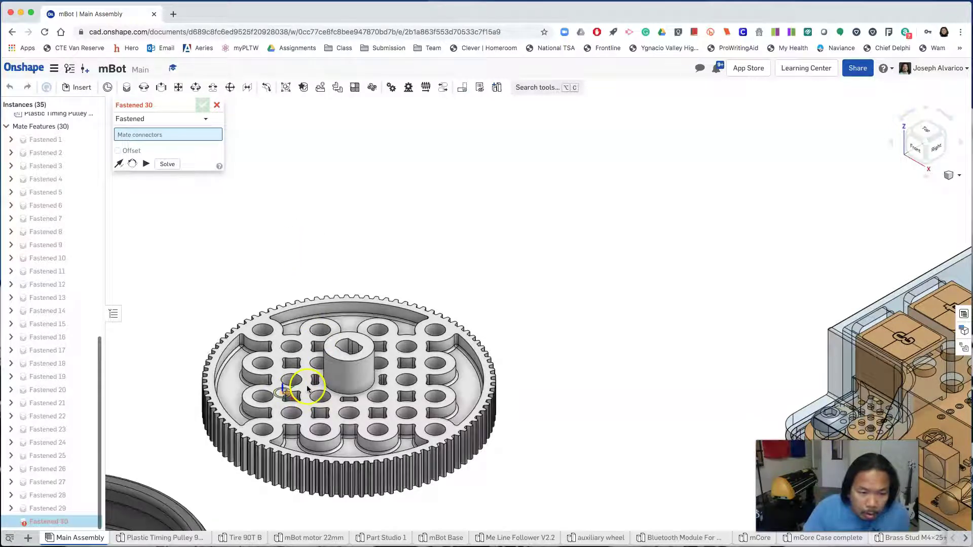
{"action": "left_click", "coordinate": [351, 384]}
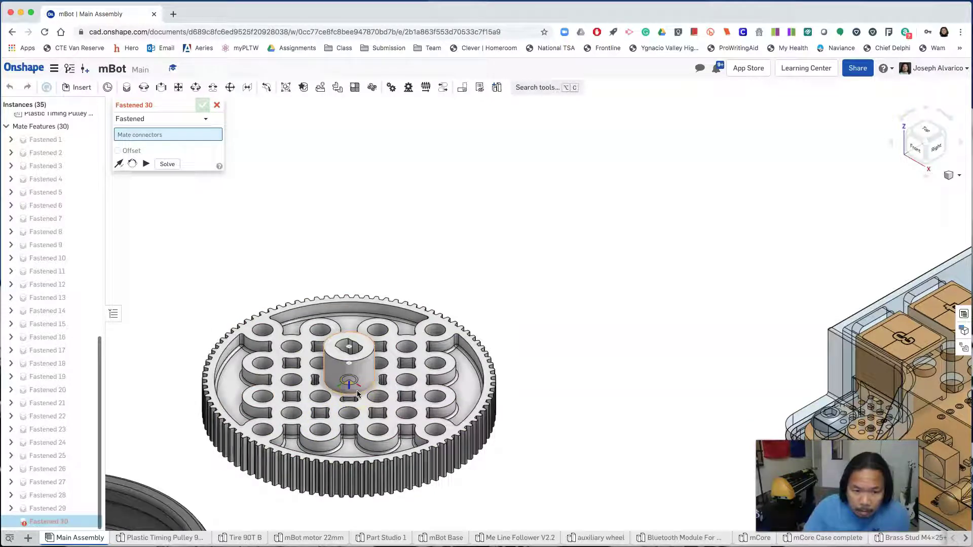
{"action": "left_click", "coordinate": [358, 394]}
Step: Complete the Fastened mate with the centre of the tire's inner rib so the pulley sits inside the tire
{"action": "scroll", "coordinate": [532, 463], "scroll_direction": "up", "scroll_amount": 2}
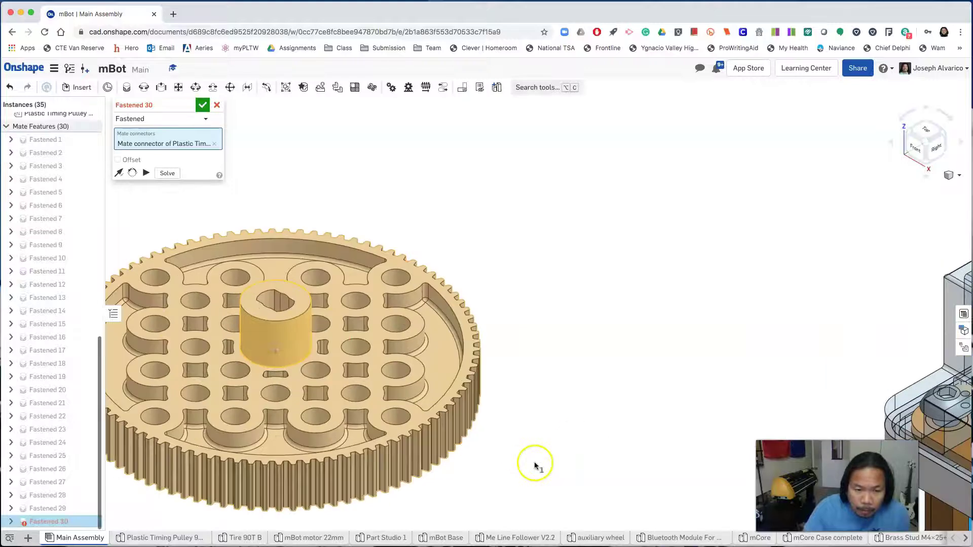
{"action": "scroll", "coordinate": [536, 465], "scroll_direction": "down", "scroll_amount": 5}
{"action": "scroll", "coordinate": [536, 465], "scroll_direction": "up", "scroll_amount": 6}
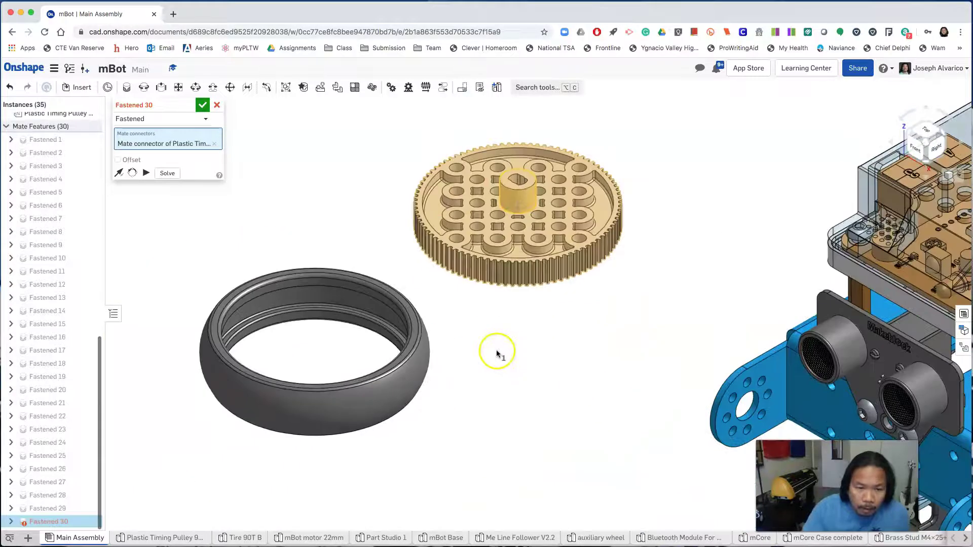
{"action": "middle_click_drag", "start_coordinate": [456, 338], "coordinate": [706, 345]}
{"action": "right_click_drag", "start_coordinate": [508, 370], "coordinate": [502, 312]}
{"action": "scroll", "coordinate": [465, 382], "scroll_direction": "down", "scroll_amount": 3}
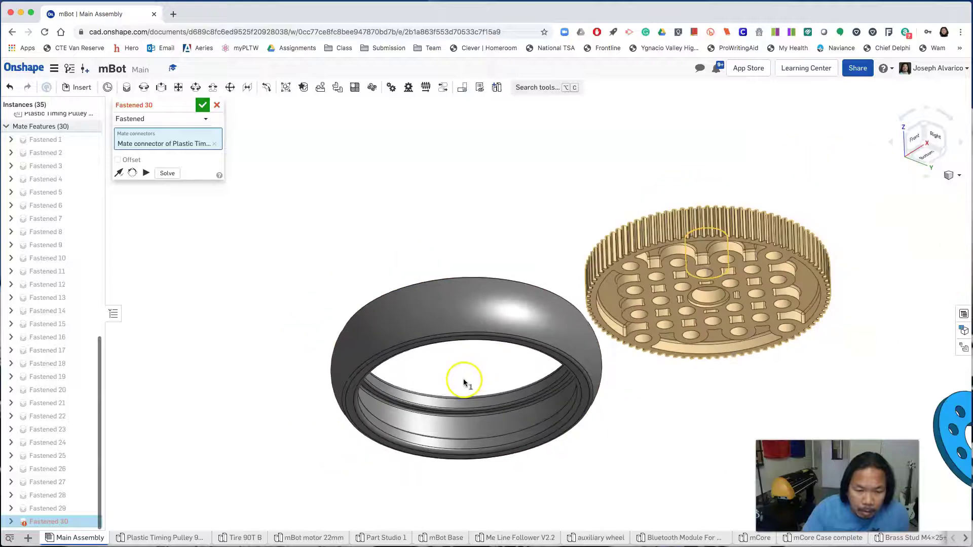
{"action": "scroll", "coordinate": [464, 381], "scroll_direction": "up", "scroll_amount": 5}
{"action": "scroll", "coordinate": [463, 382], "scroll_direction": "up", "scroll_amount": 5}
{"action": "middle_click_drag", "start_coordinate": [459, 392], "coordinate": [464, 309]}
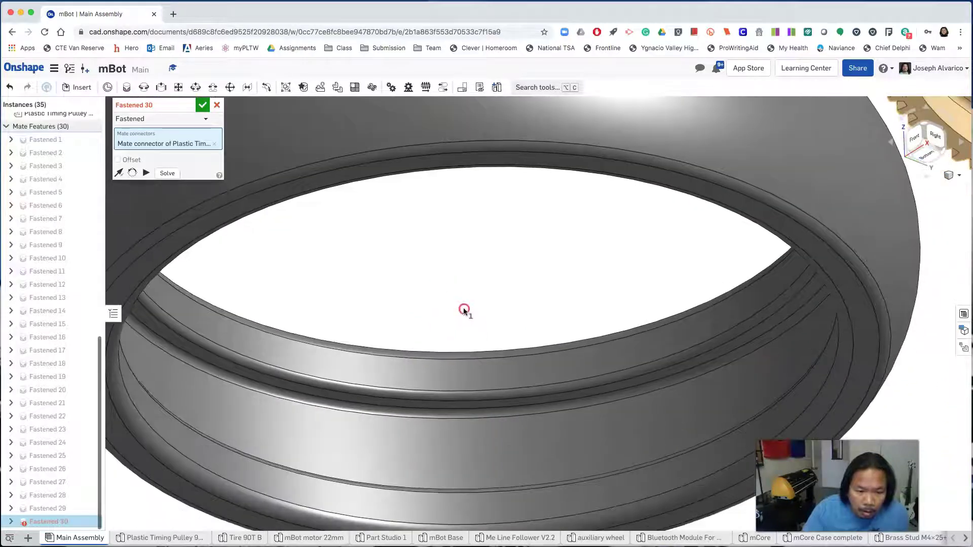
{"action": "scroll", "coordinate": [466, 312], "scroll_direction": "up", "scroll_amount": 3}
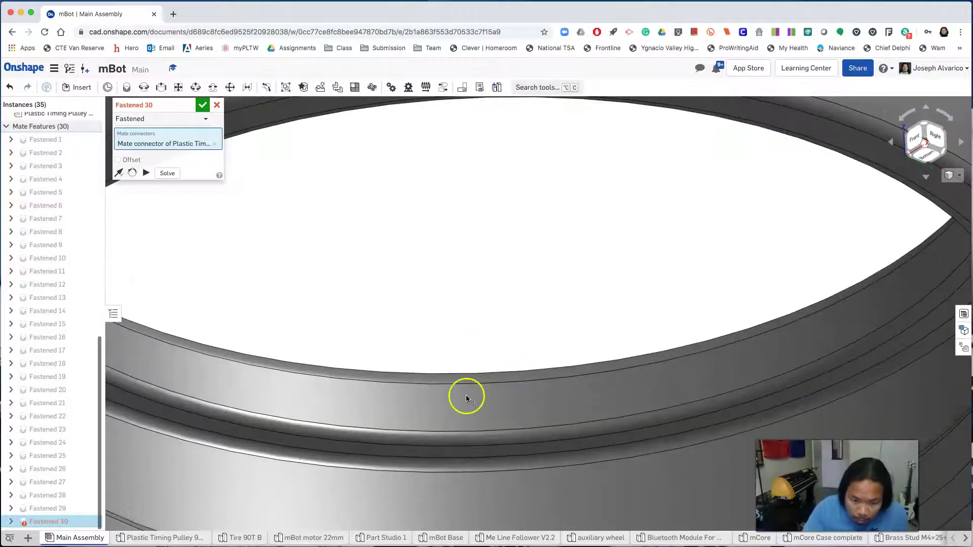
{"action": "left_click", "coordinate": [446, 452]}
{"action": "scroll", "coordinate": [479, 278], "scroll_direction": "down", "scroll_amount": 10}
{"action": "scroll", "coordinate": [484, 273], "scroll_direction": "up", "scroll_amount": 8}
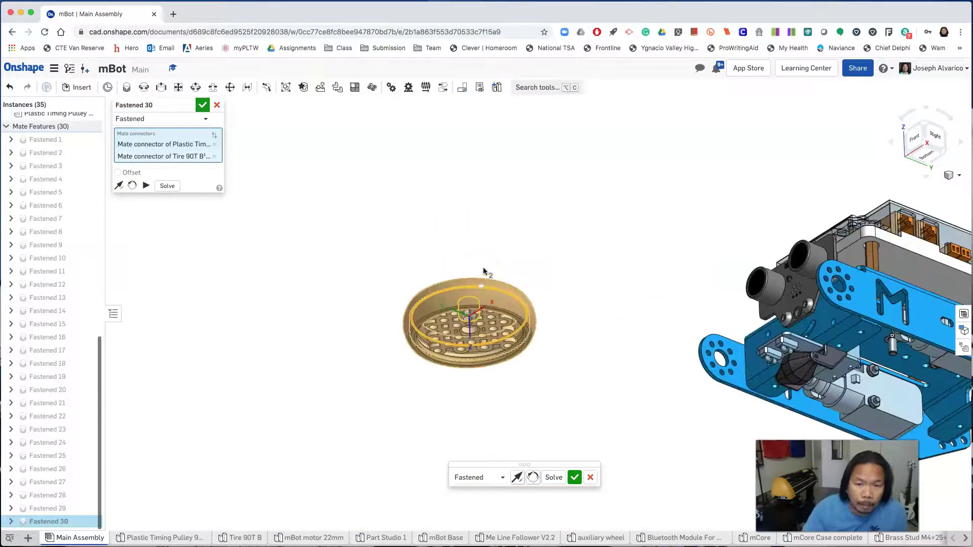
{"action": "left_click", "coordinate": [201, 106]}
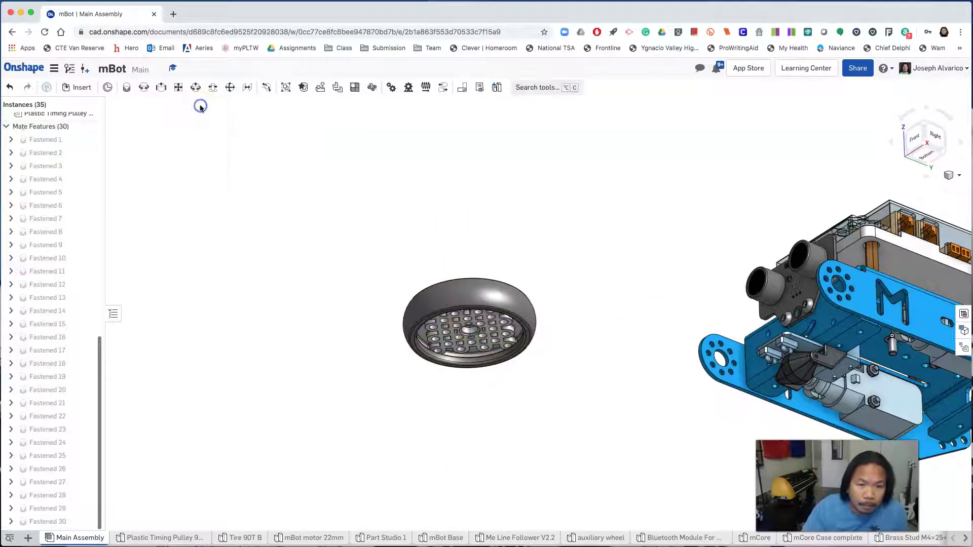
Step: Move the tire and the timing pulley together out of the Main Assembly's instances into a new subassembly
{"action": "right_click_drag", "start_coordinate": [623, 286], "coordinate": [636, 358]}
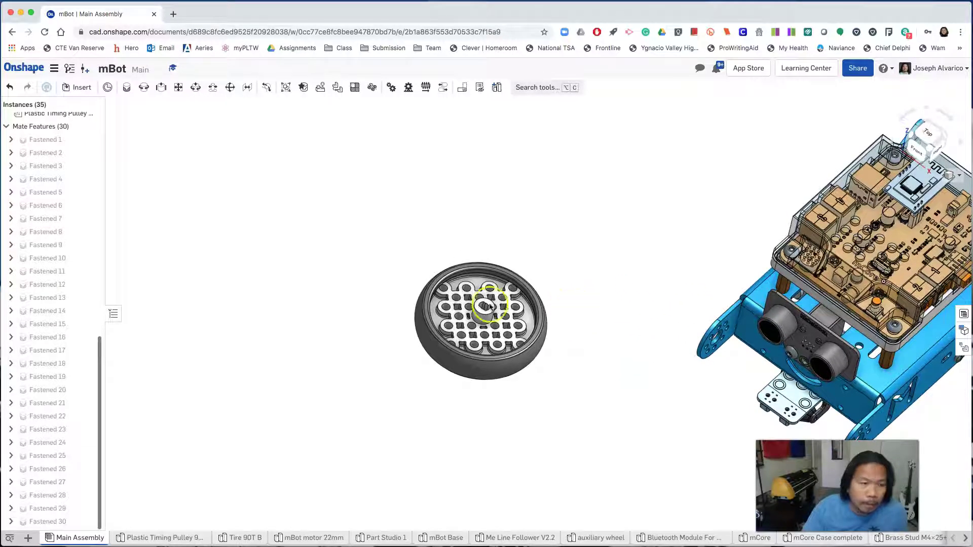
{"action": "left_click", "coordinate": [374, 329]}
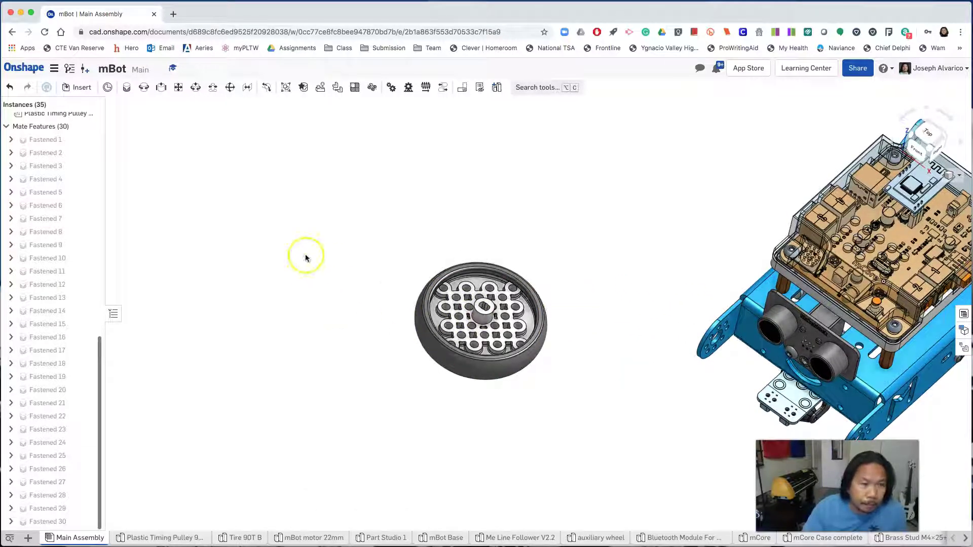
{"action": "scroll", "coordinate": [40, 177], "scroll_direction": "up", "scroll_amount": 5}
{"action": "scroll", "coordinate": [40, 176], "scroll_direction": "up", "scroll_amount": 5}
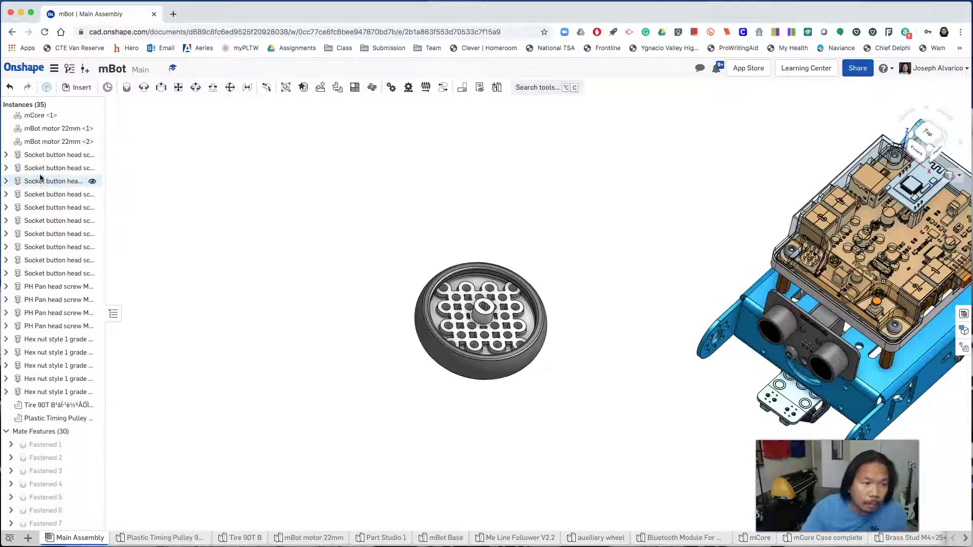
{"action": "scroll", "coordinate": [38, 176], "scroll_direction": "down", "scroll_amount": 4}
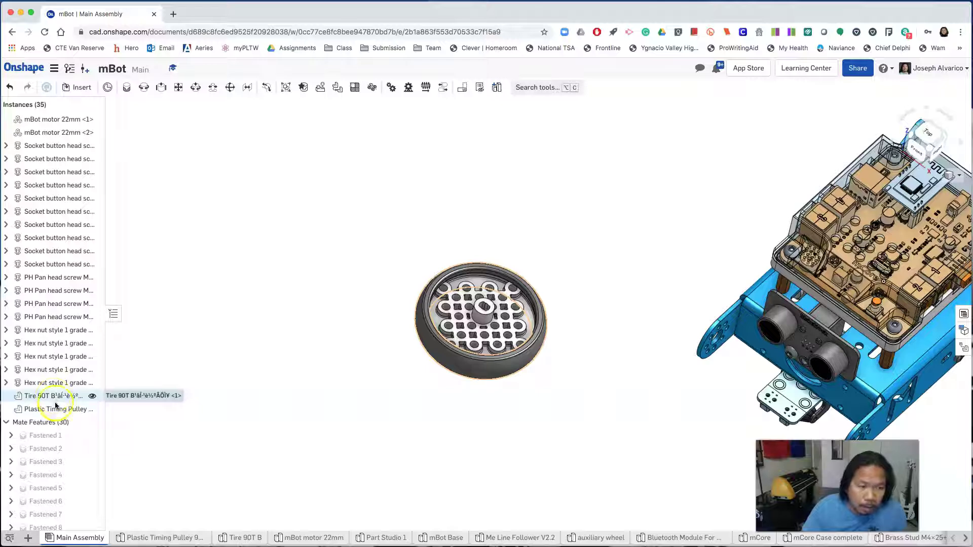
{"action": "left_click", "coordinate": [49, 399]}
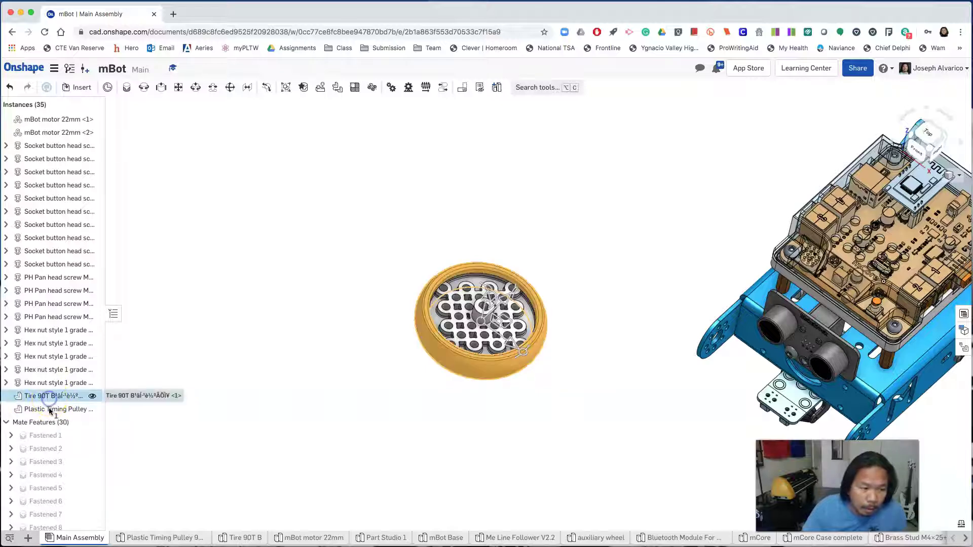
{"action": "left_click", "coordinate": [50, 411]}
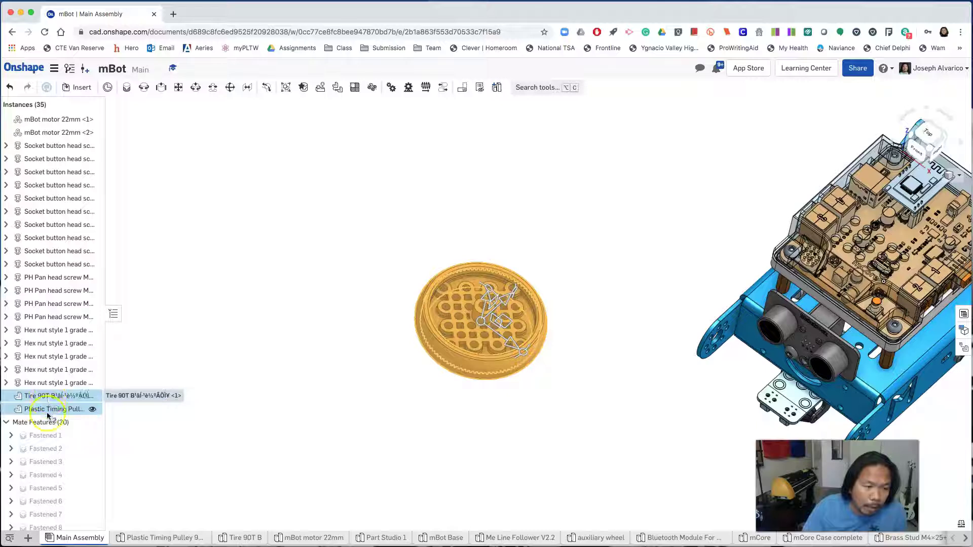
{"action": "right_click", "coordinate": [48, 401]}
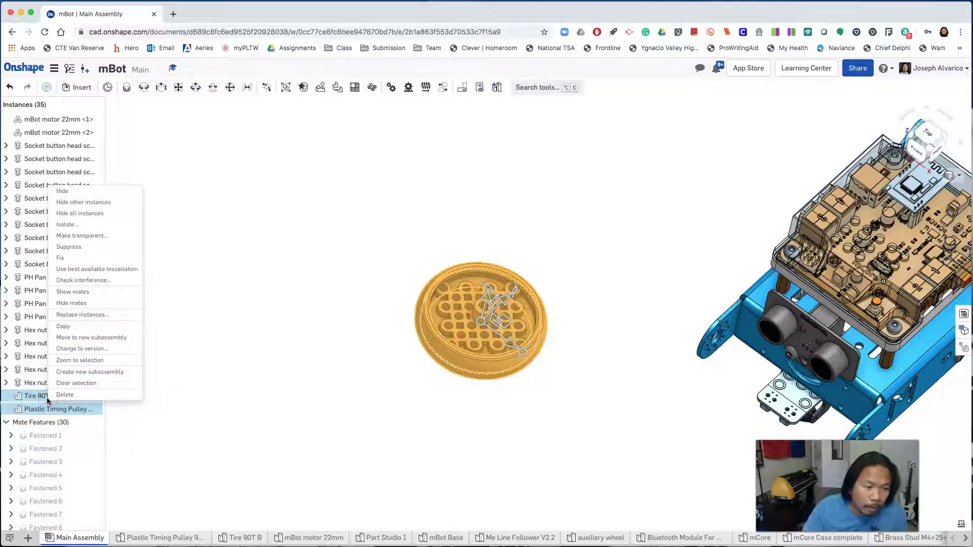
{"action": "left_click", "coordinate": [92, 338]}
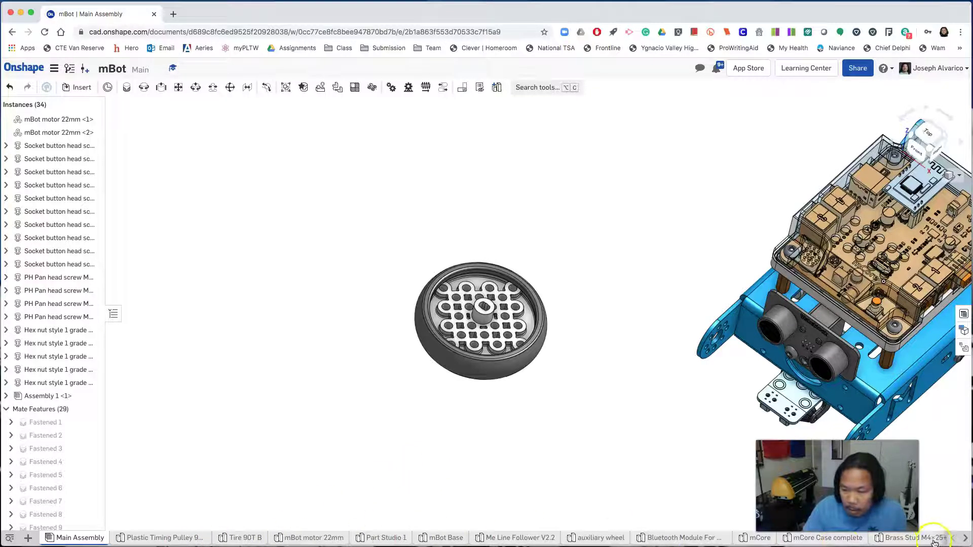
Step: Open the new Assembly 1, rename it as Wheel Subassembly, and place it directly after the Main Assembly in the document order
{"action": "left_click", "coordinate": [965, 540]}
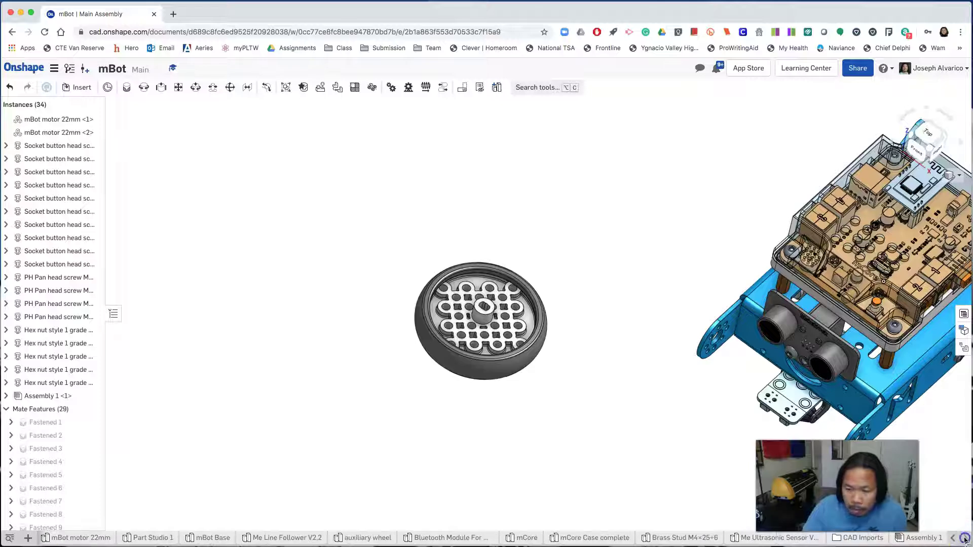
{"action": "left_click", "coordinate": [926, 540]}
{"action": "right_click", "coordinate": [927, 541]}
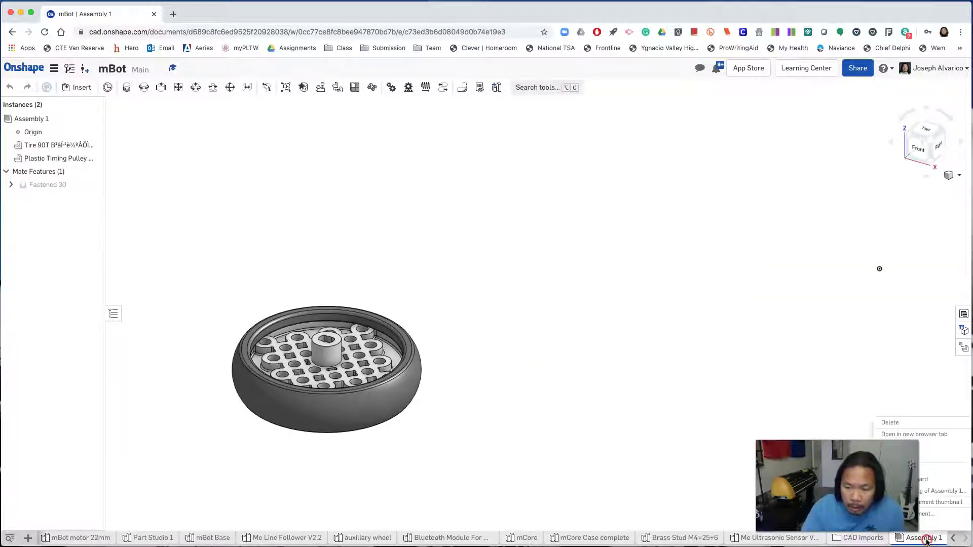
{"action": "left_click", "coordinate": [944, 446]}
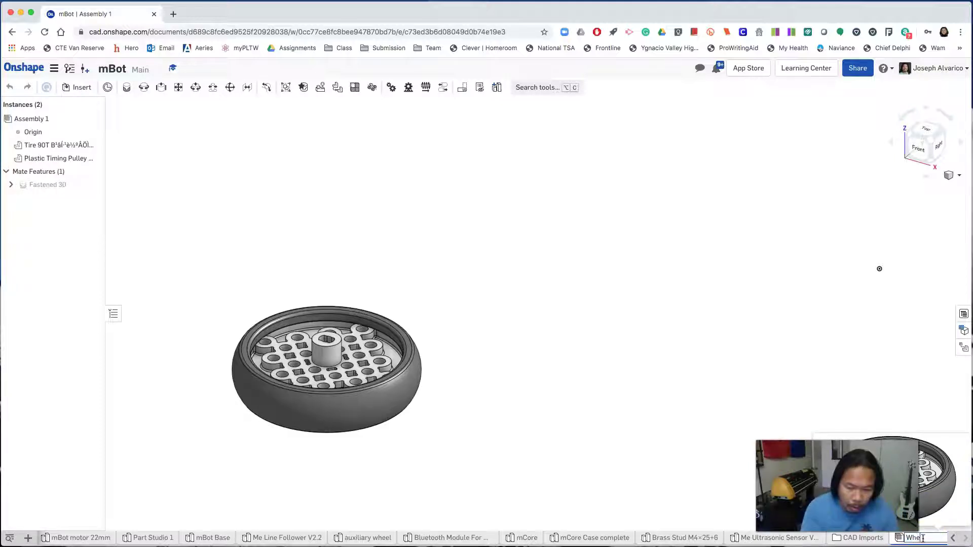
{"action": "type", "text": "Wheel Subassembly"}
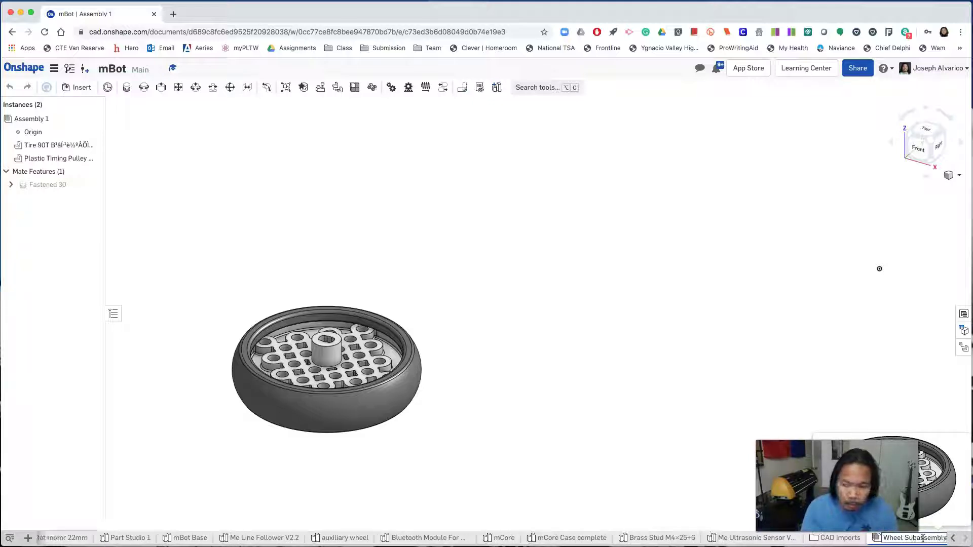
{"action": "key", "text": "Return"}
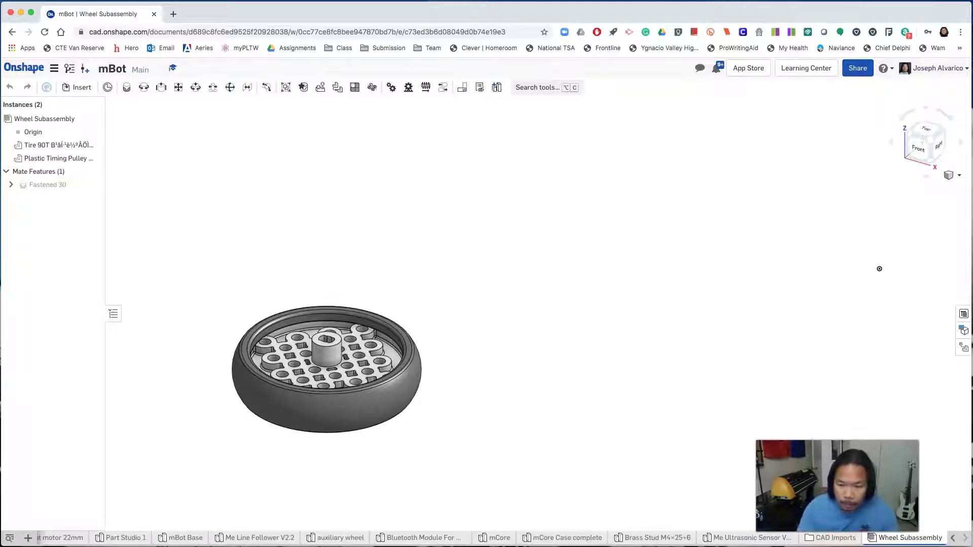
{"action": "left_click_drag", "start_coordinate": [763, 536], "coordinate": [295, 536]}
{"action": "left_click_drag", "start_coordinate": [160, 534], "coordinate": [152, 535]}
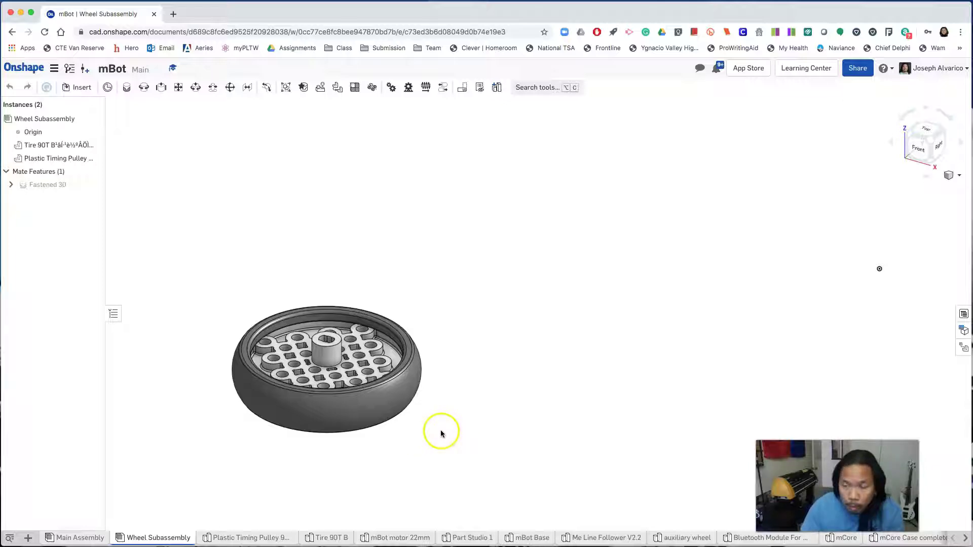
Step: Move the timing pulley of the wheel to the origin of the Wheel Subassembly
{"action": "right_click_drag", "start_coordinate": [434, 437], "coordinate": [449, 339]}
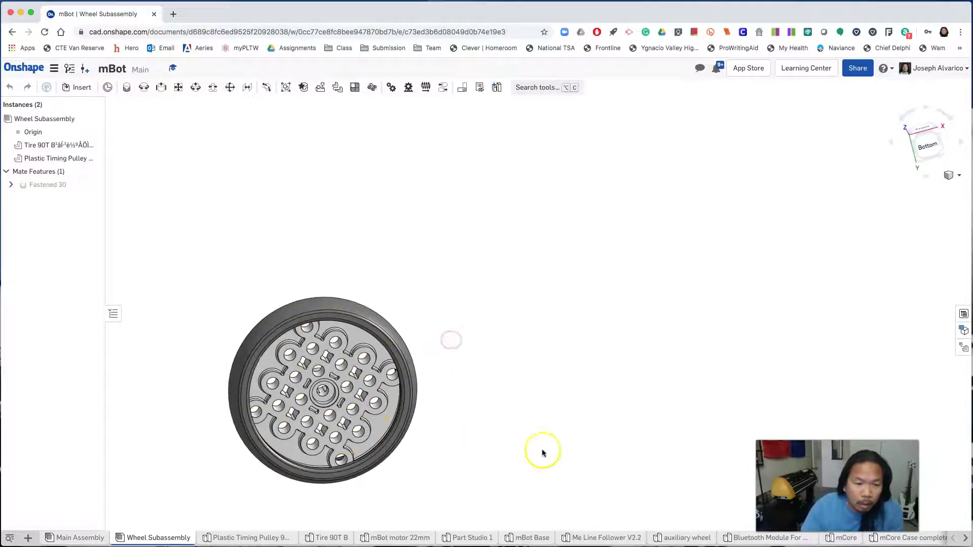
{"action": "right_click_drag", "start_coordinate": [512, 451], "coordinate": [536, 426]}
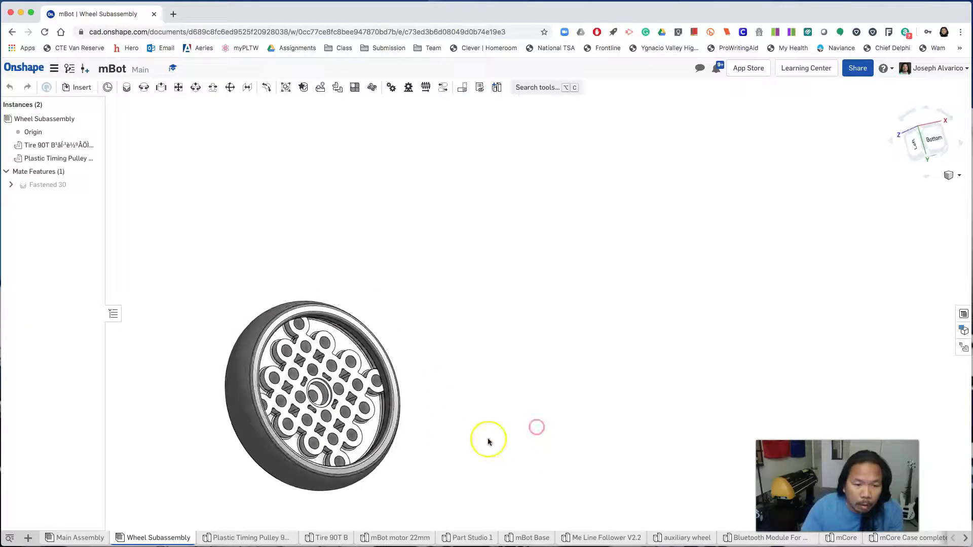
{"action": "scroll", "coordinate": [488, 441], "scroll_direction": "up", "scroll_amount": 3}
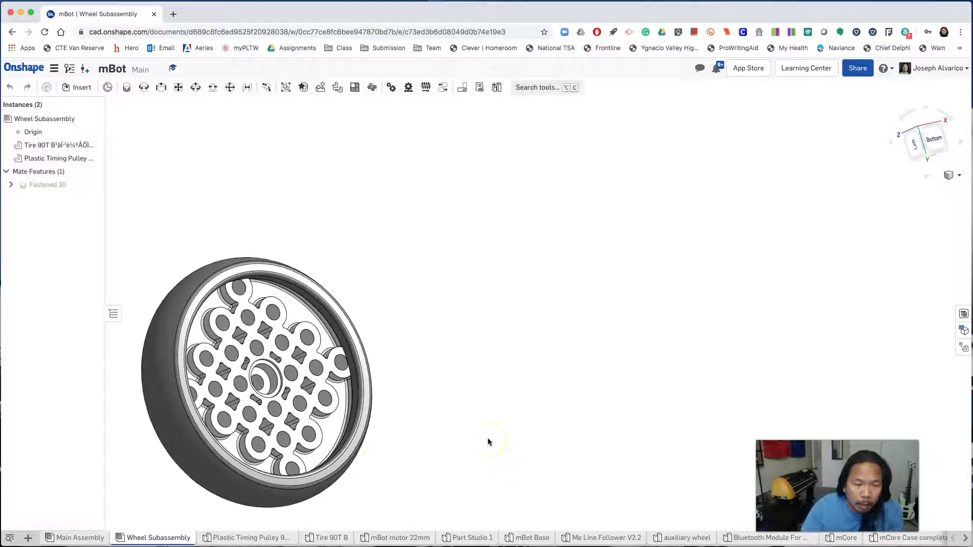
{"action": "left_click", "coordinate": [294, 462]}
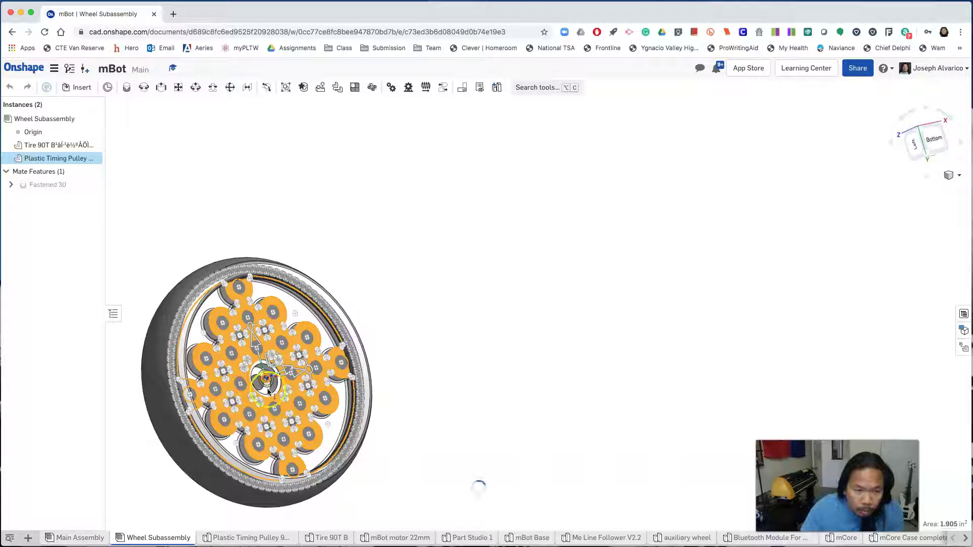
{"action": "left_click", "coordinate": [267, 384]}
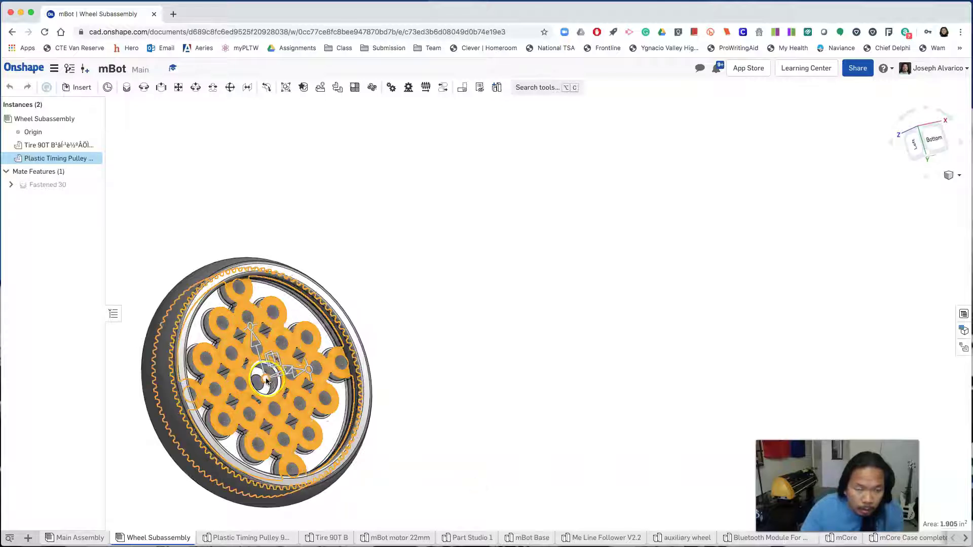
{"action": "right_click", "coordinate": [267, 381]}
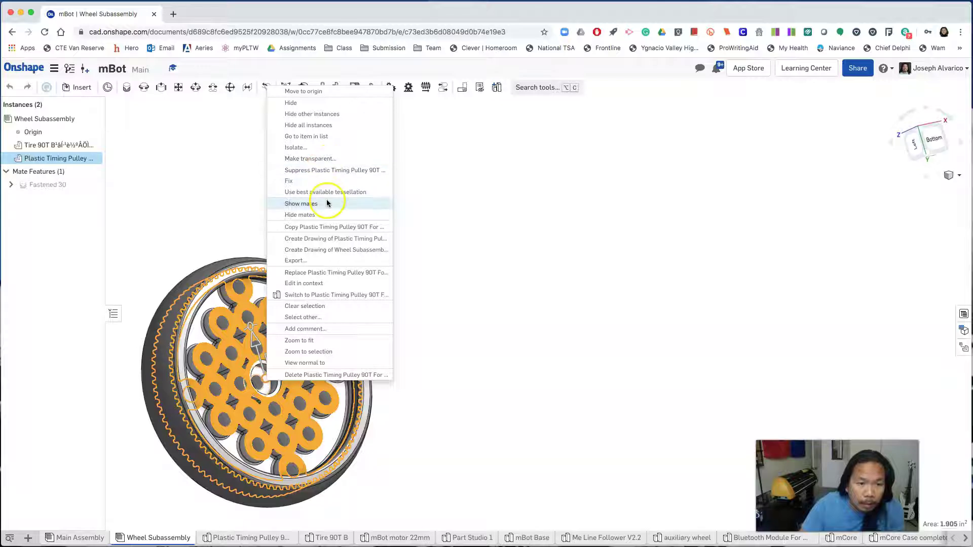
{"action": "left_click", "coordinate": [337, 91]}
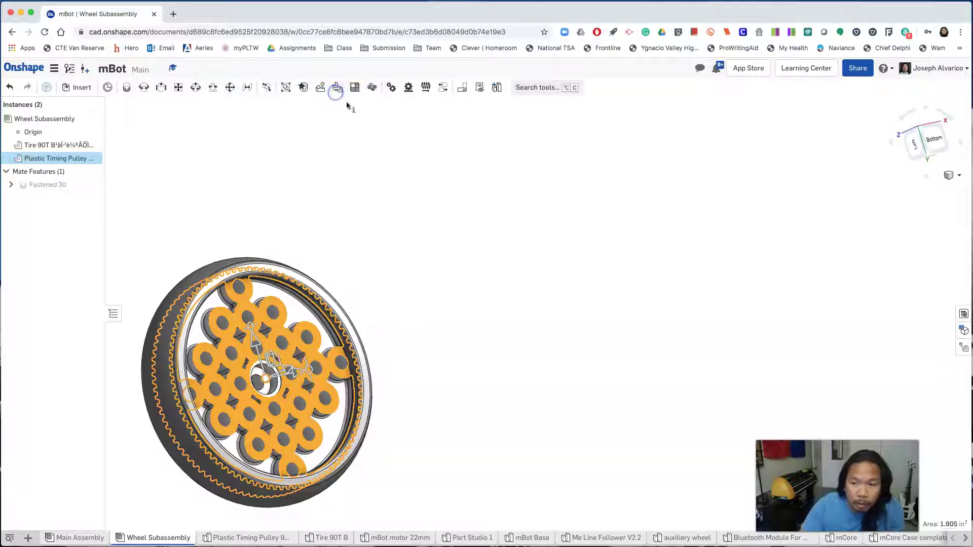
Step: Fix the timing pulley in place in the Wheel Subassembly
{"action": "scroll", "coordinate": [686, 264], "scroll_direction": "down", "scroll_amount": 5}
{"action": "middle_click_drag", "start_coordinate": [841, 358], "coordinate": [545, 235]}
{"action": "scroll", "coordinate": [521, 264], "scroll_direction": "up", "scroll_amount": 3}
{"action": "scroll", "coordinate": [450, 271], "scroll_direction": "up", "scroll_amount": 1}
{"action": "scroll", "coordinate": [450, 271], "scroll_direction": "up", "scroll_amount": 2}
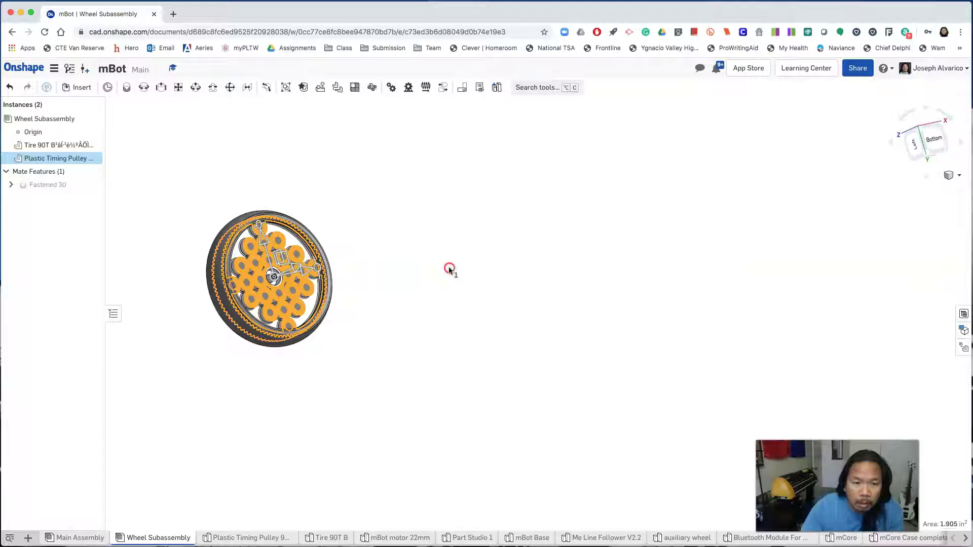
{"action": "middle_click_drag", "start_coordinate": [450, 271], "coordinate": [595, 299]}
{"action": "left_click", "coordinate": [597, 271]}
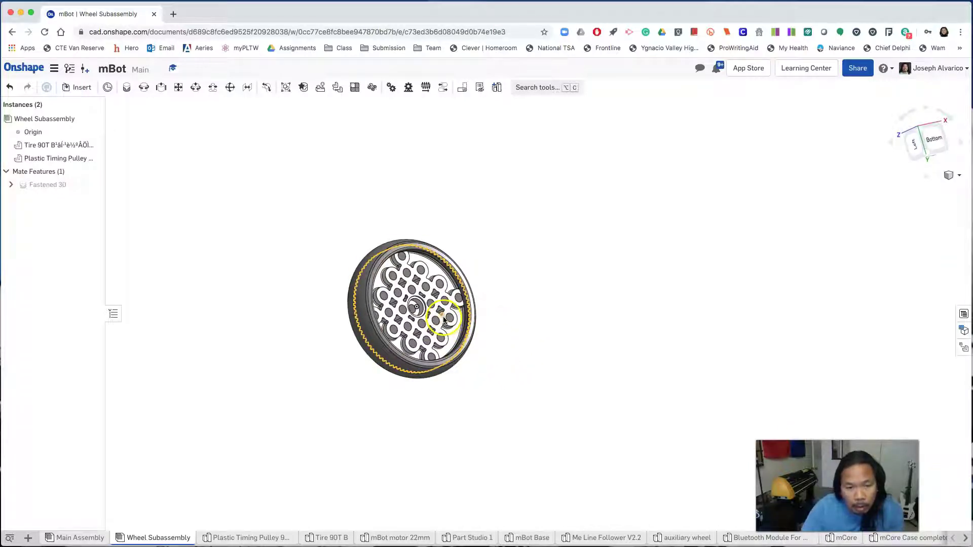
{"action": "right_click", "coordinate": [443, 319]}
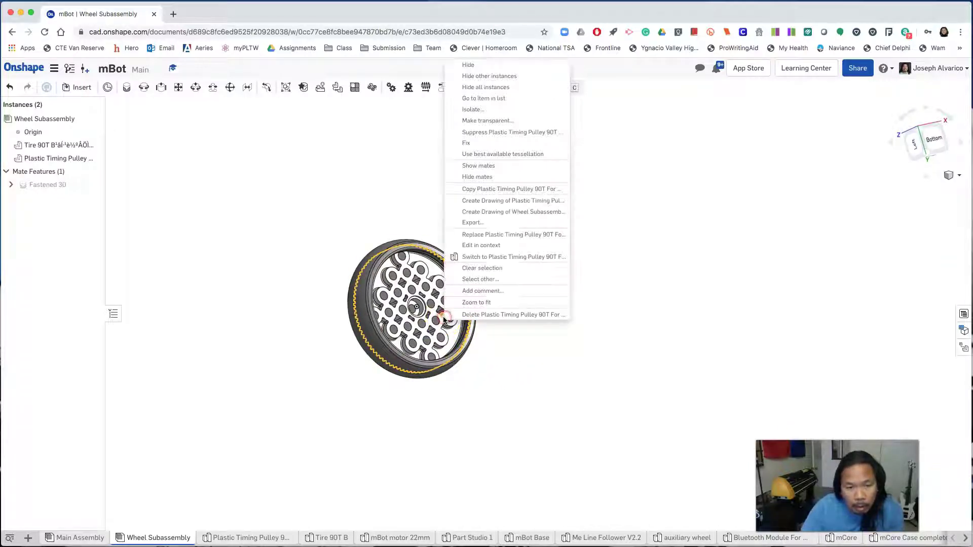
{"action": "left_click", "coordinate": [489, 152]}
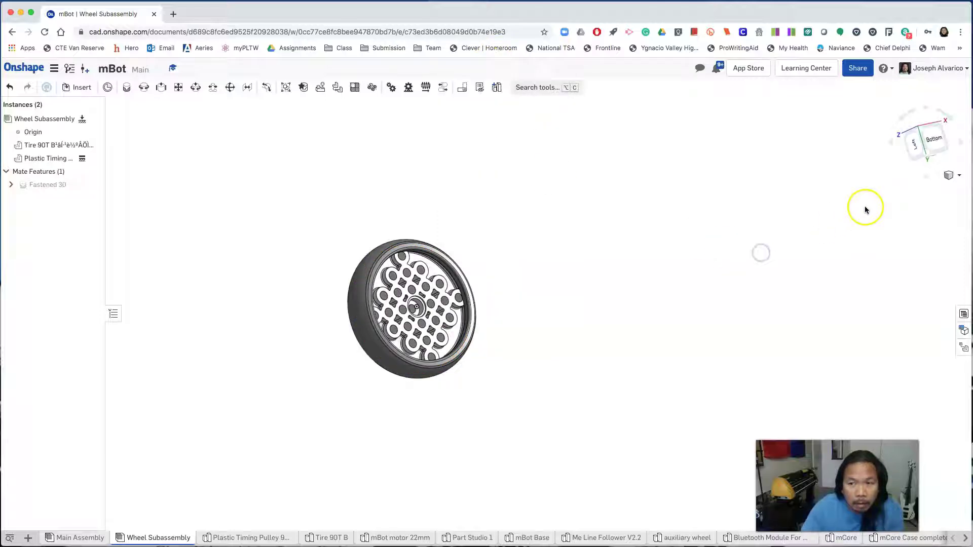
Step: Examine the whole wheel in the isometric view
{"action": "right_click", "coordinate": [545, 245]}
{"action": "left_click", "coordinate": [573, 282]}
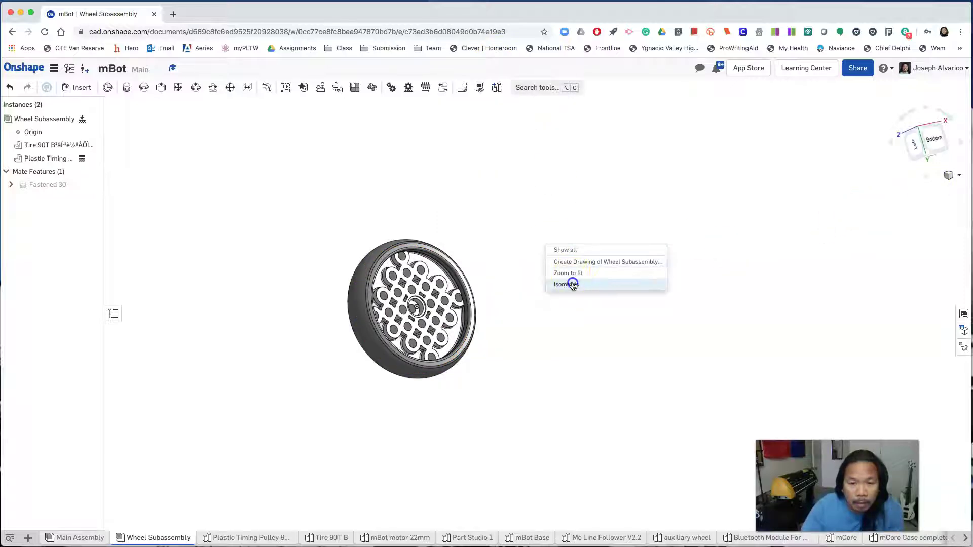
{"action": "scroll", "coordinate": [822, 270], "scroll_direction": "up", "scroll_amount": 3}
{"action": "scroll", "coordinate": [820, 276], "scroll_direction": "down", "scroll_amount": 3}
{"action": "left_click", "coordinate": [831, 286]}
{"action": "scroll", "coordinate": [831, 286], "scroll_direction": "down", "scroll_amount": 1}
{"action": "left_click", "coordinate": [831, 286]}
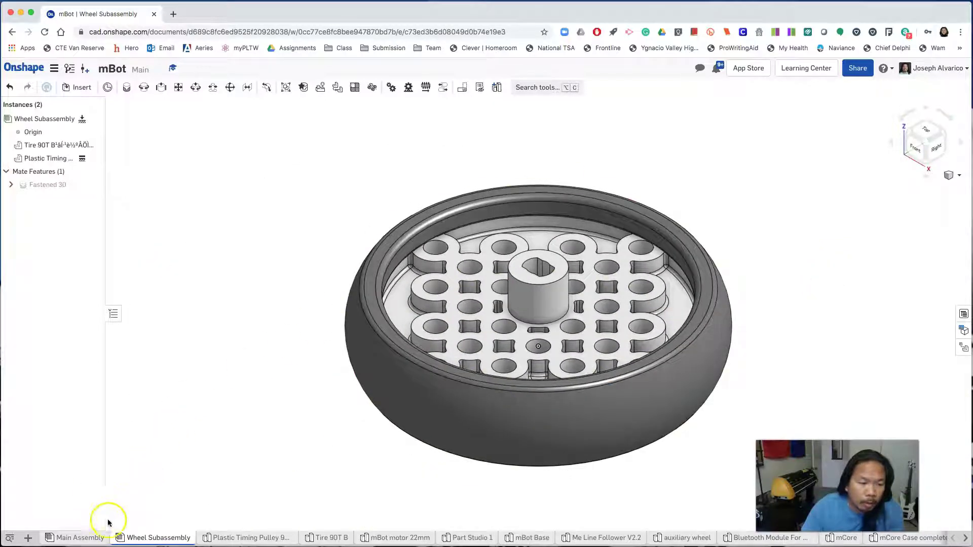
Step: Return to the Main Assembly, copy the Wheel Subassembly, and paste a second wheel into the empty space beside the robot
{"action": "left_click", "coordinate": [81, 537]}
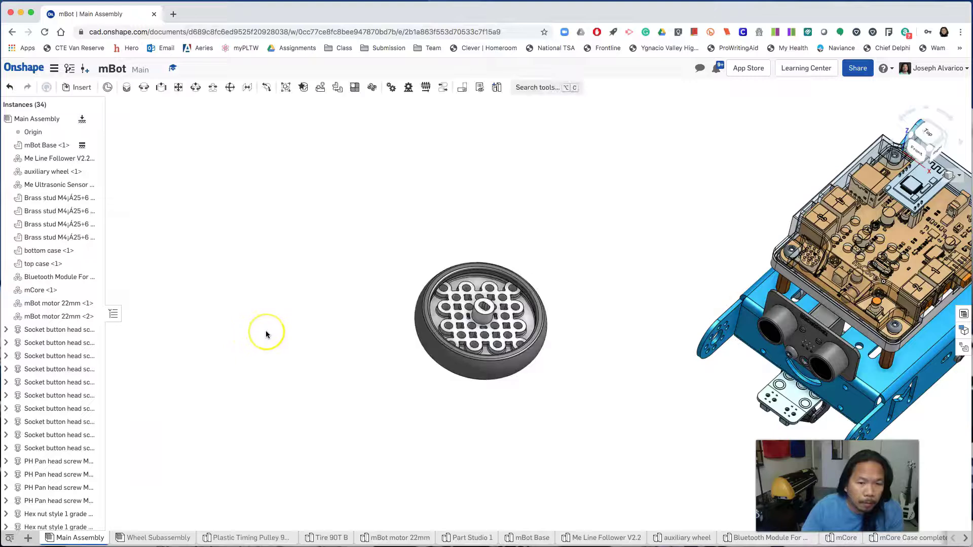
{"action": "scroll", "coordinate": [266, 334], "scroll_direction": "down", "scroll_amount": 2}
{"action": "left_click", "coordinate": [949, 175]}
{"action": "left_click", "coordinate": [931, 187]}
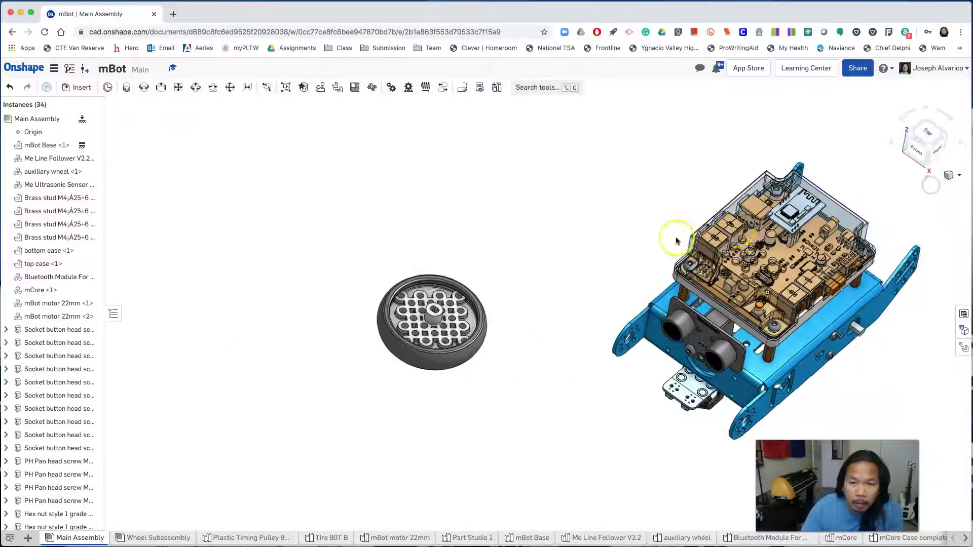
{"action": "middle_click_drag", "start_coordinate": [460, 254], "coordinate": [399, 242]}
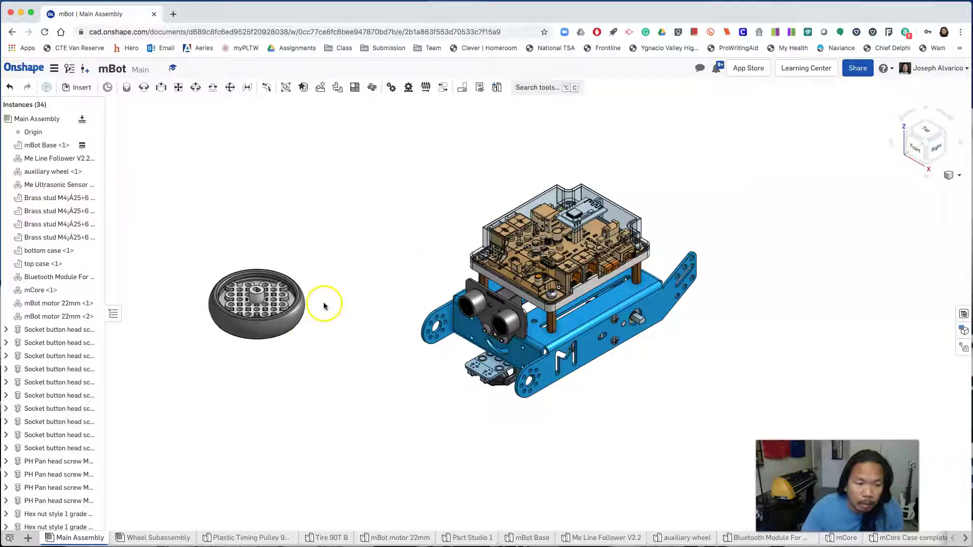
{"action": "scroll", "coordinate": [76, 274], "scroll_direction": "down", "scroll_amount": 5}
{"action": "scroll", "coordinate": [61, 288], "scroll_direction": "down", "scroll_amount": 1}
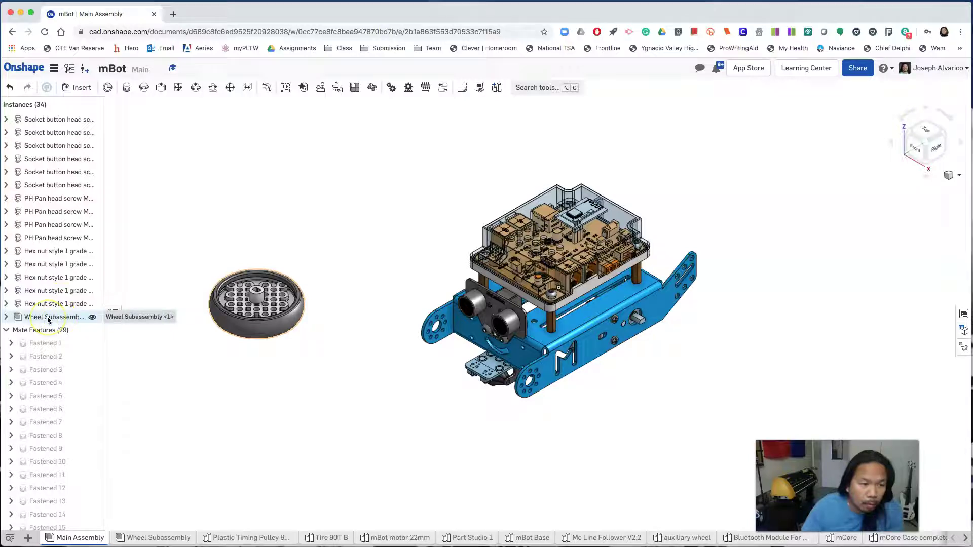
{"action": "right_click", "coordinate": [49, 320]}
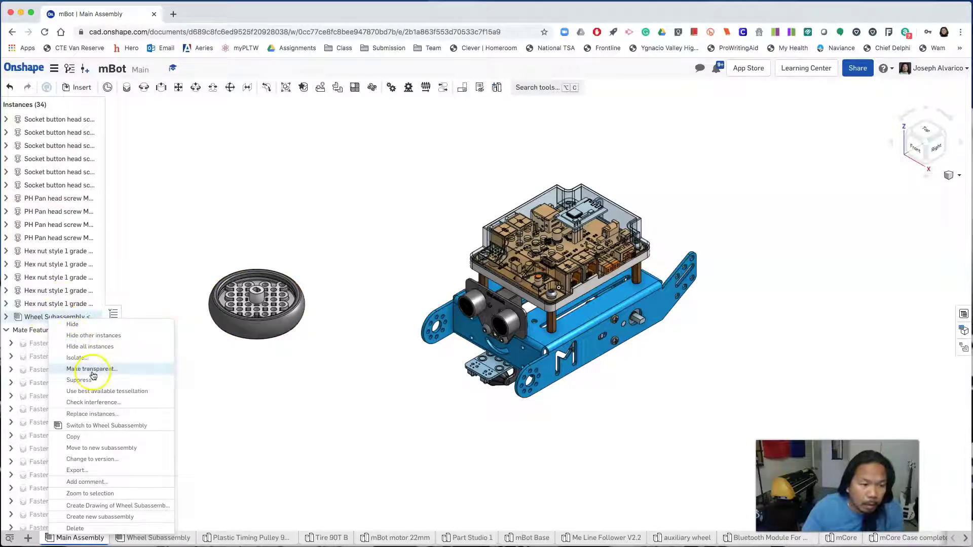
{"action": "left_click", "coordinate": [110, 436]}
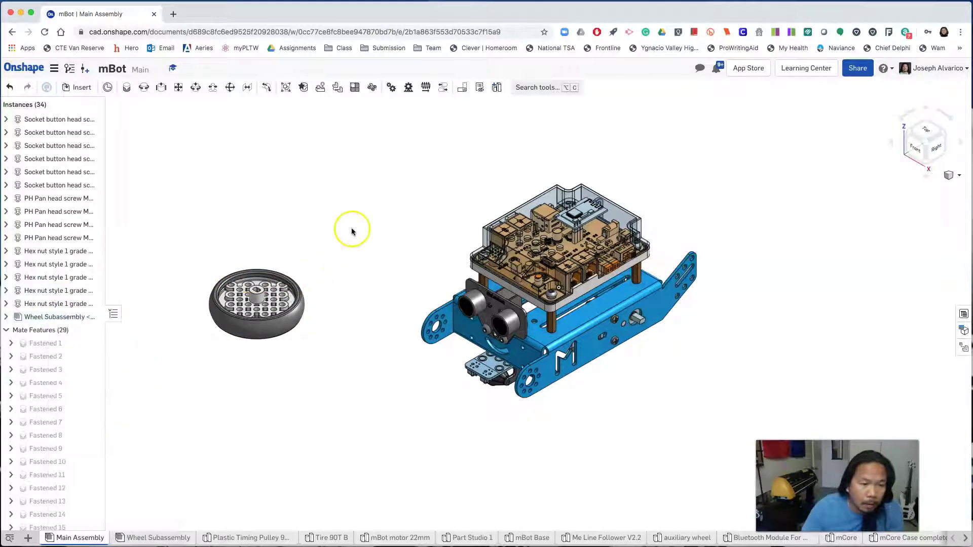
{"action": "right_click", "coordinate": [363, 197]}
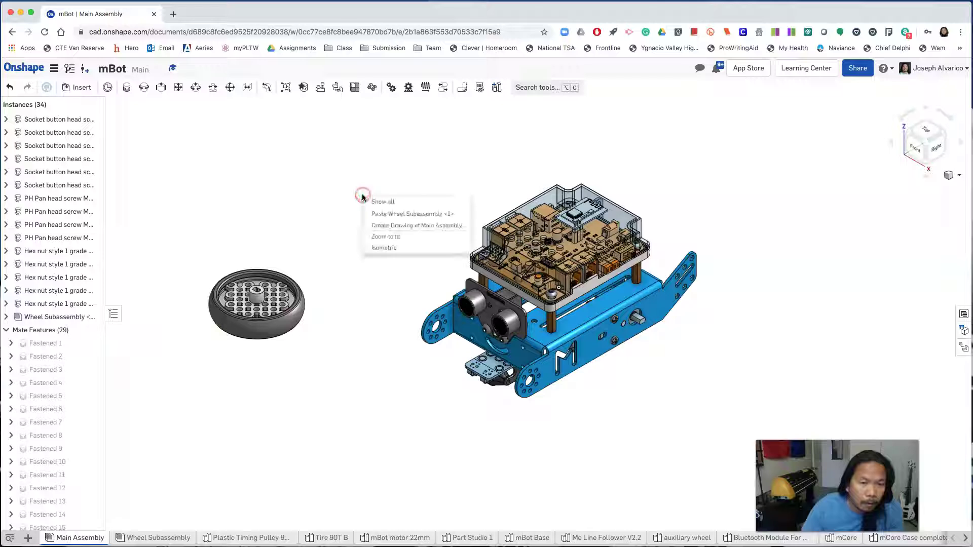
{"action": "left_click", "coordinate": [401, 215]}
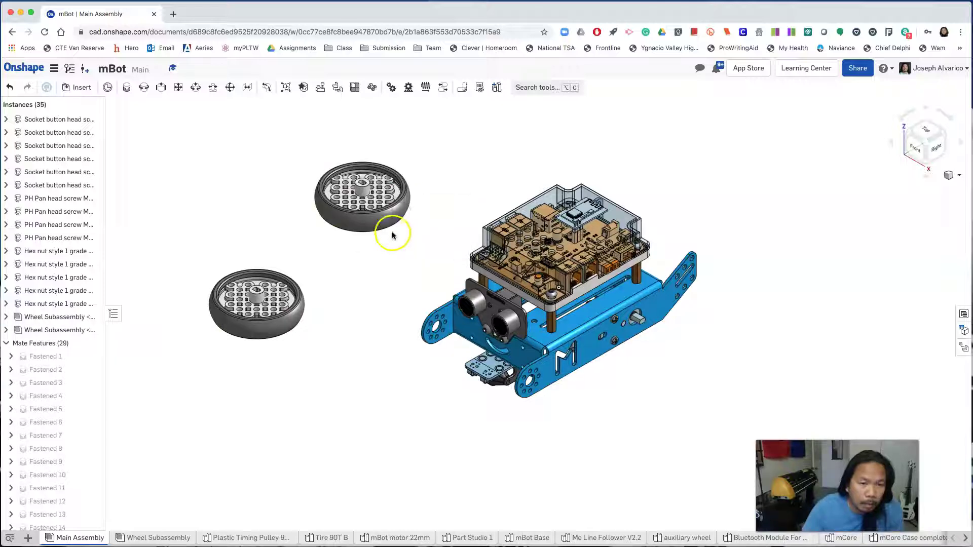
Step: Place one wheel outside the robot's right side and the other outside its left side
{"action": "left_click_drag", "start_coordinate": [572, 356], "coordinate": [708, 389]}
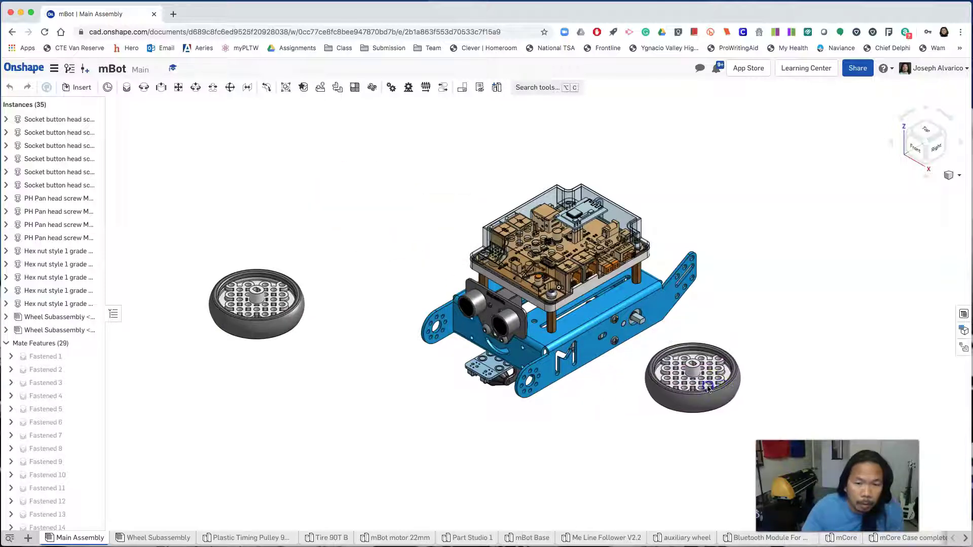
{"action": "left_click_drag", "start_coordinate": [255, 335], "coordinate": [503, 243]}
{"action": "left_click", "coordinate": [780, 317]}
Step: Rotate the right wheel about 87 degrees from lying flat to upright, with its hub facing the chassis
{"action": "middle_click_drag", "start_coordinate": [779, 317], "coordinate": [628, 336]}
{"action": "scroll", "coordinate": [612, 340], "scroll_direction": "up", "scroll_amount": 6}
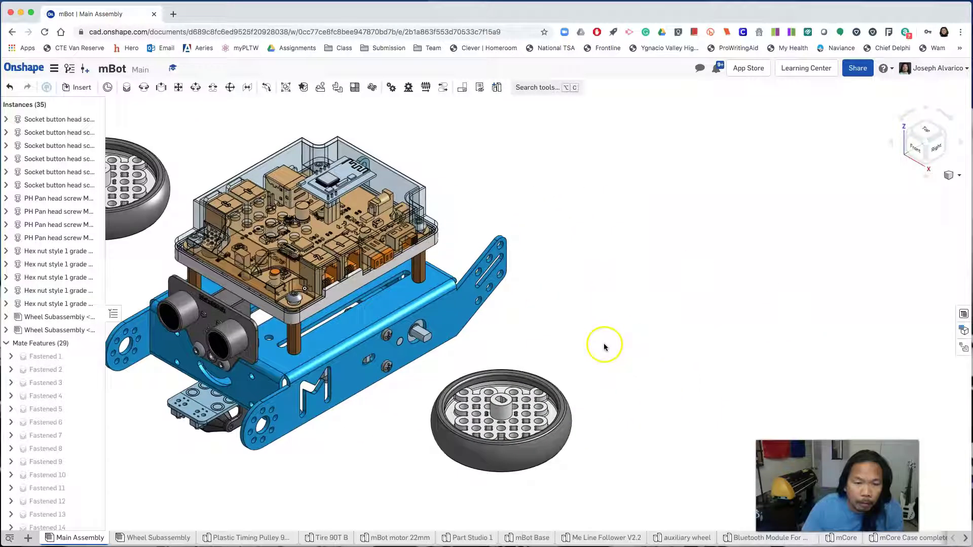
{"action": "scroll", "coordinate": [591, 357], "scroll_direction": "up", "scroll_amount": 1}
{"action": "middle_click_drag", "start_coordinate": [590, 359], "coordinate": [673, 313]}
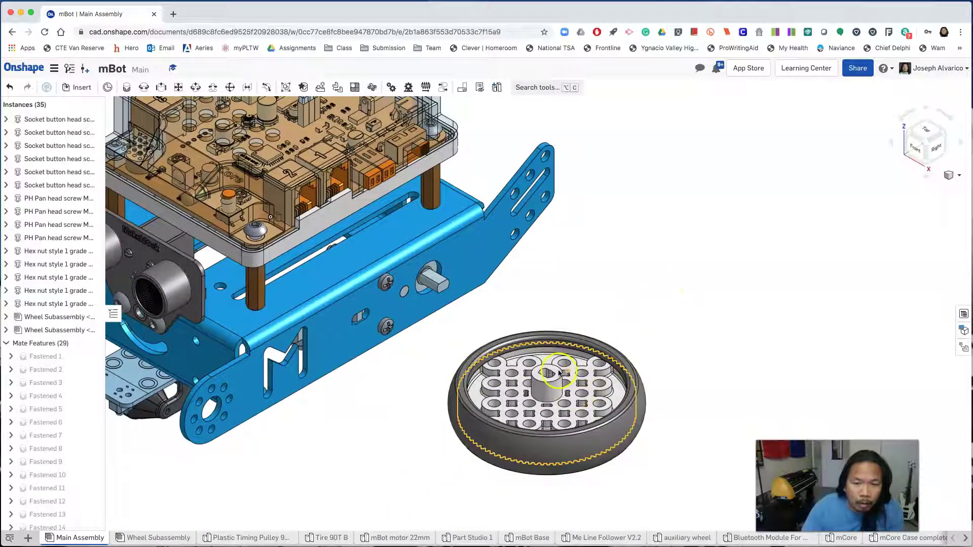
{"action": "left_click", "coordinate": [550, 392]}
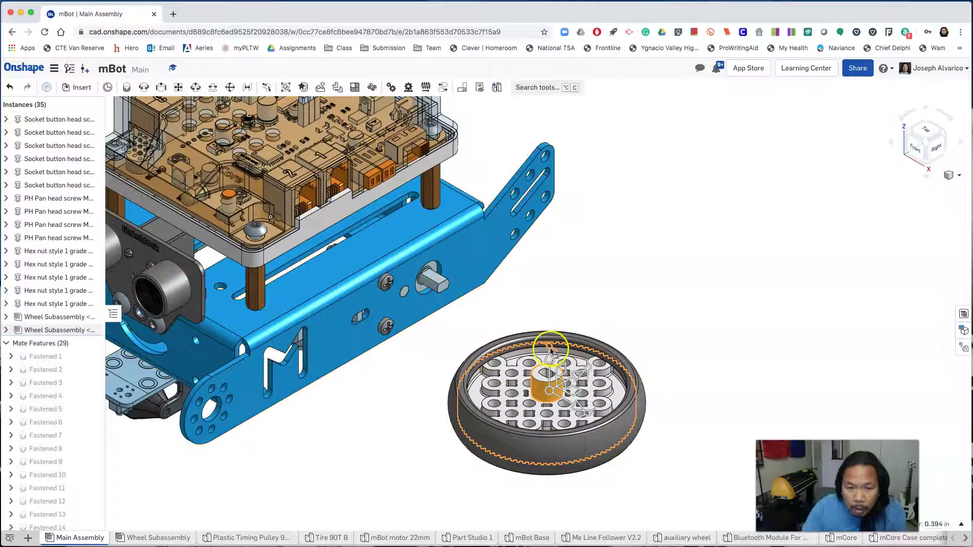
{"action": "right_click_drag", "start_coordinate": [523, 340], "coordinate": [521, 341]}
{"action": "left_click_drag", "start_coordinate": [500, 337], "coordinate": [487, 353]}
Step: Turn the right wheel about 88 degrees around its hub axis to line up the hub slot with the motor shaft
{"action": "right_click_drag", "start_coordinate": [457, 408], "coordinate": [536, 406]}
{"action": "middle_click_drag", "start_coordinate": [524, 401], "coordinate": [587, 256]}
{"action": "right_click_drag", "start_coordinate": [540, 353], "coordinate": [543, 256]}
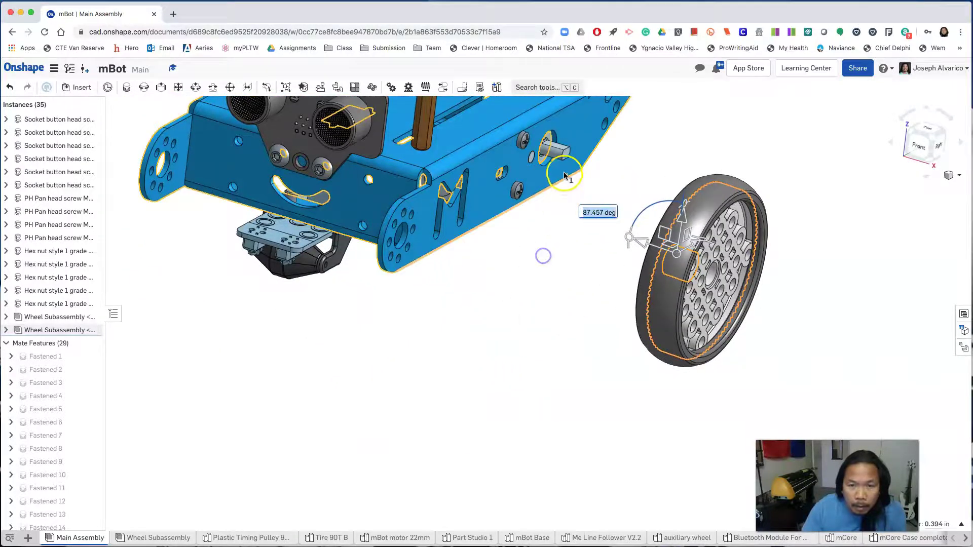
{"action": "middle_click_drag", "start_coordinate": [564, 175], "coordinate": [510, 333]}
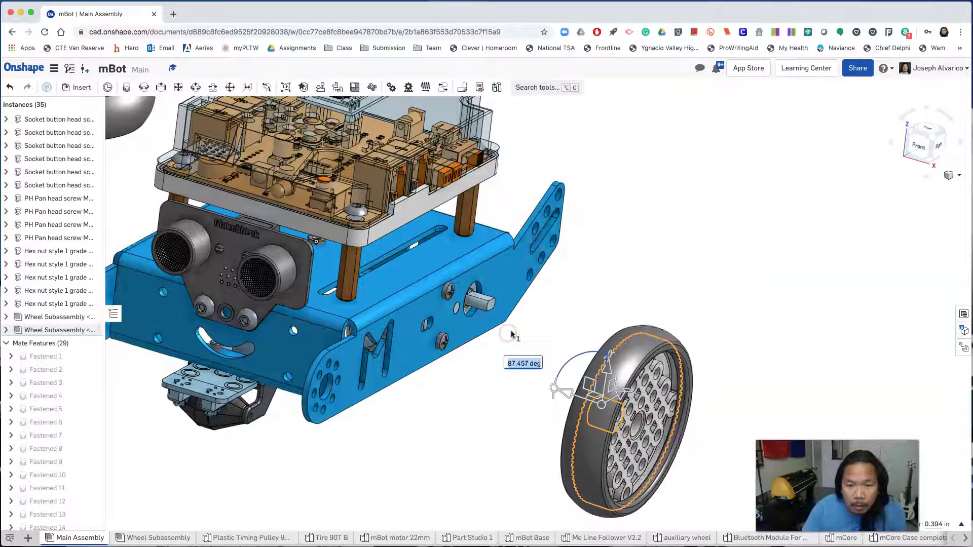
{"action": "scroll", "coordinate": [511, 332], "scroll_direction": "up", "scroll_amount": 3}
{"action": "right_click_drag", "start_coordinate": [534, 329], "coordinate": [495, 322]}
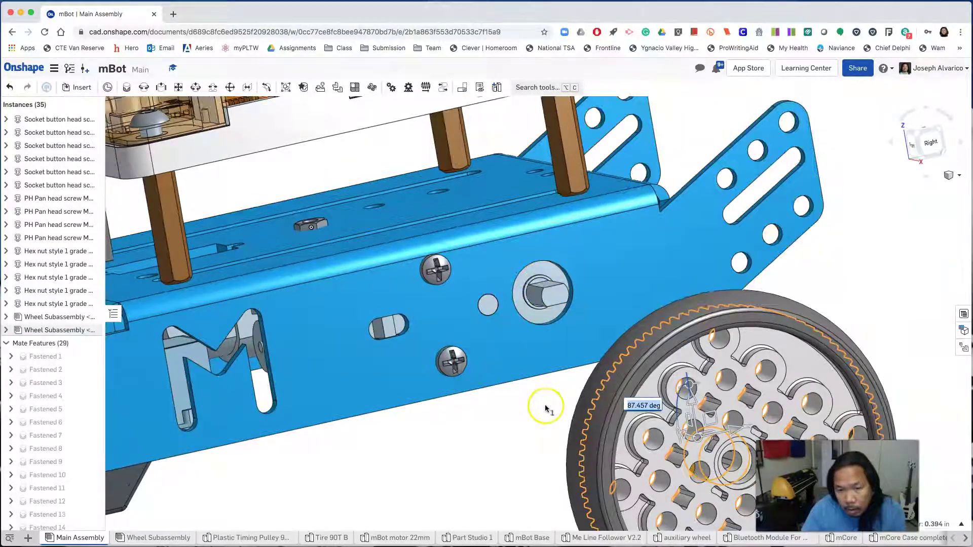
{"action": "scroll", "coordinate": [543, 406], "scroll_direction": "down", "scroll_amount": 3}
{"action": "right_click_drag", "start_coordinate": [532, 413], "coordinate": [641, 406]}
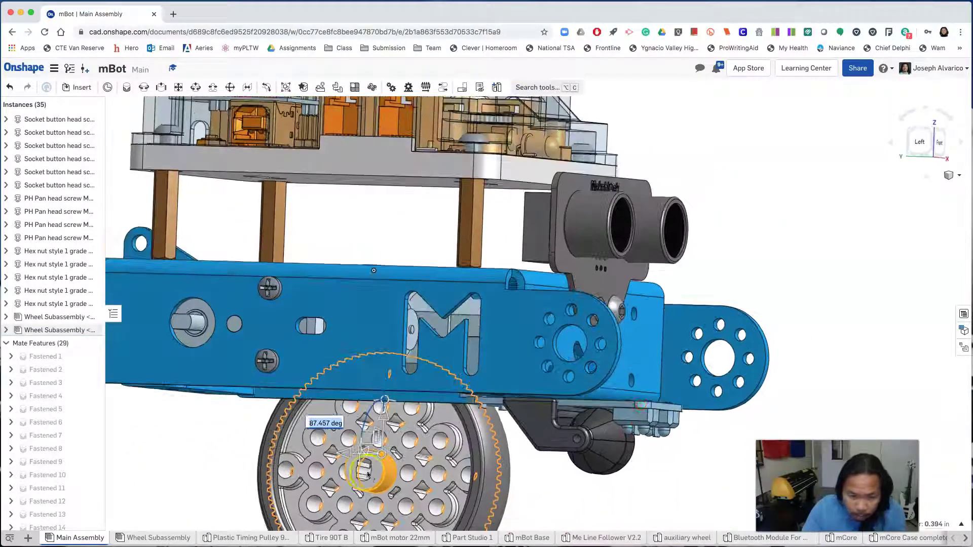
{"action": "left_click", "coordinate": [545, 486]}
{"action": "left_click", "coordinate": [378, 472]}
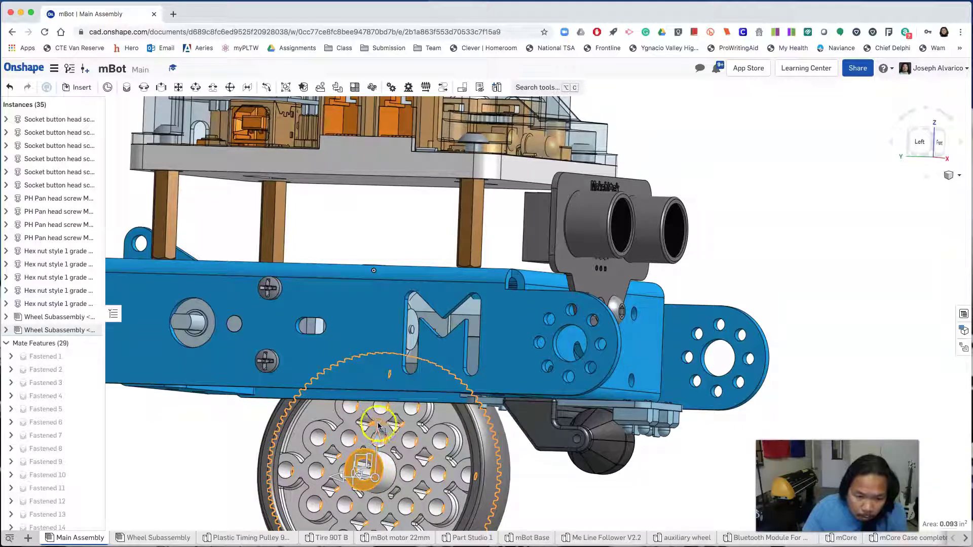
{"action": "left_click_drag", "start_coordinate": [377, 426], "coordinate": [424, 478]}
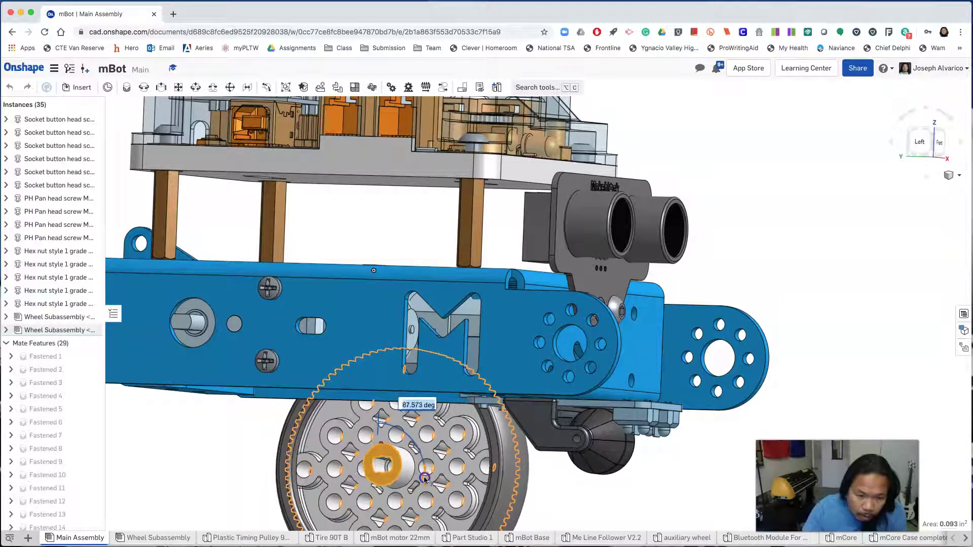
{"action": "left_click", "coordinate": [588, 504]}
Step: Rotate the left wheel upright so its hub faces the chassis, making the final turn 55 degrees
{"action": "scroll", "coordinate": [588, 503], "scroll_direction": "down", "scroll_amount": 3}
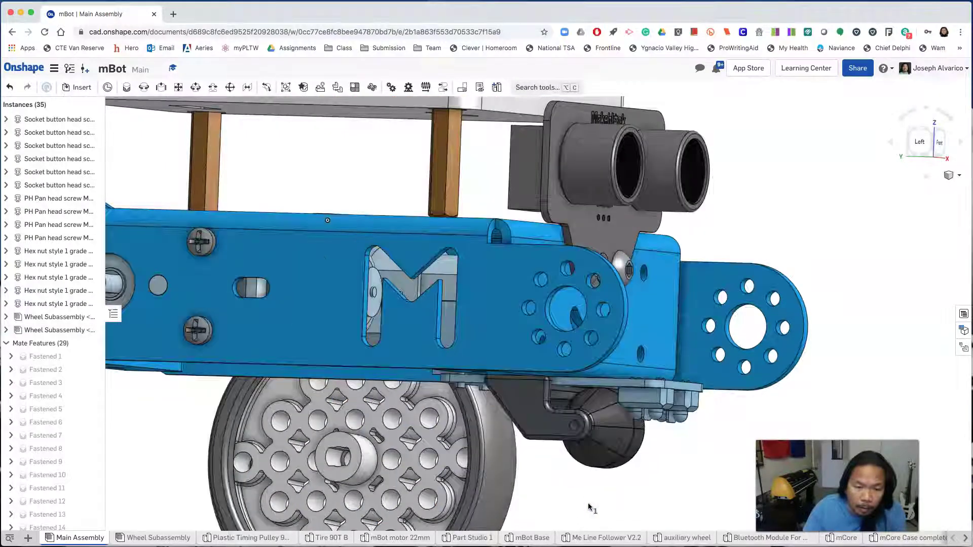
{"action": "scroll", "coordinate": [588, 503], "scroll_direction": "down", "scroll_amount": 2}
{"action": "right_click_drag", "start_coordinate": [624, 503], "coordinate": [571, 505]}
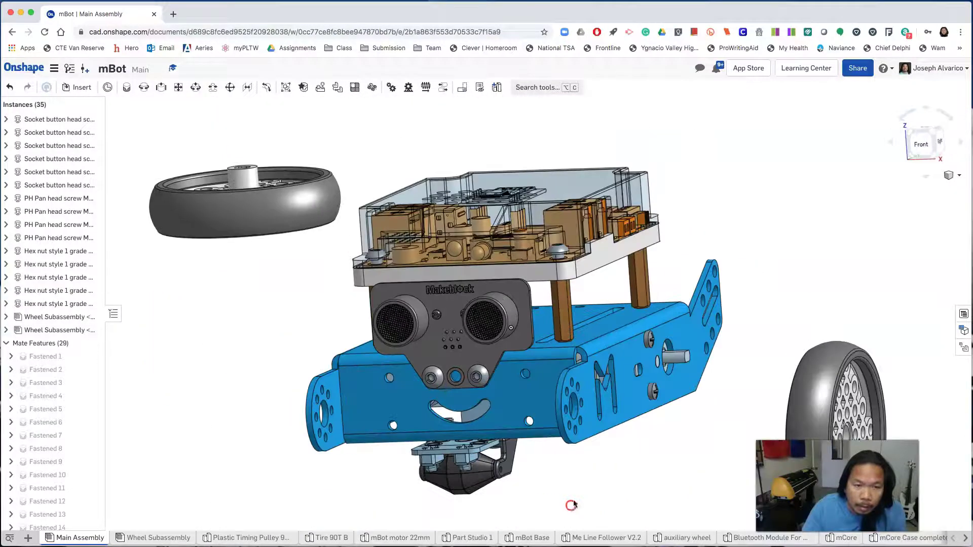
{"action": "middle_click_drag", "start_coordinate": [773, 230], "coordinate": [821, 319]}
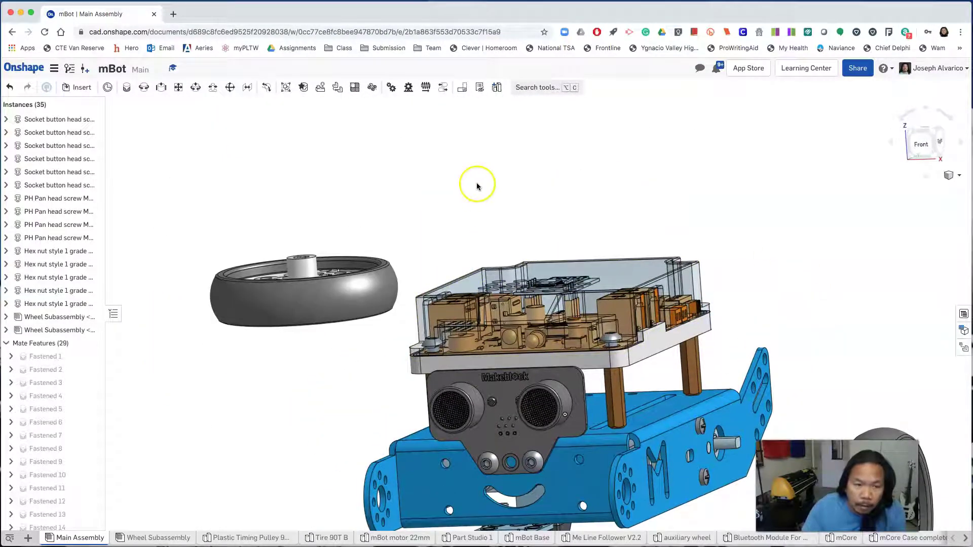
{"action": "right_click_drag", "start_coordinate": [476, 182], "coordinate": [392, 277]}
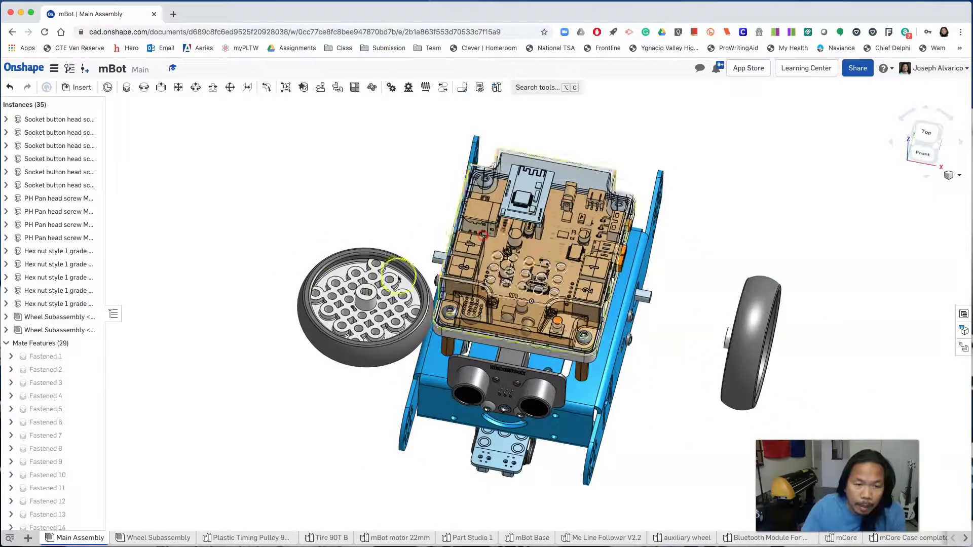
{"action": "left_click_drag", "start_coordinate": [363, 319], "coordinate": [353, 217]}
{"action": "left_click", "coordinate": [330, 192]}
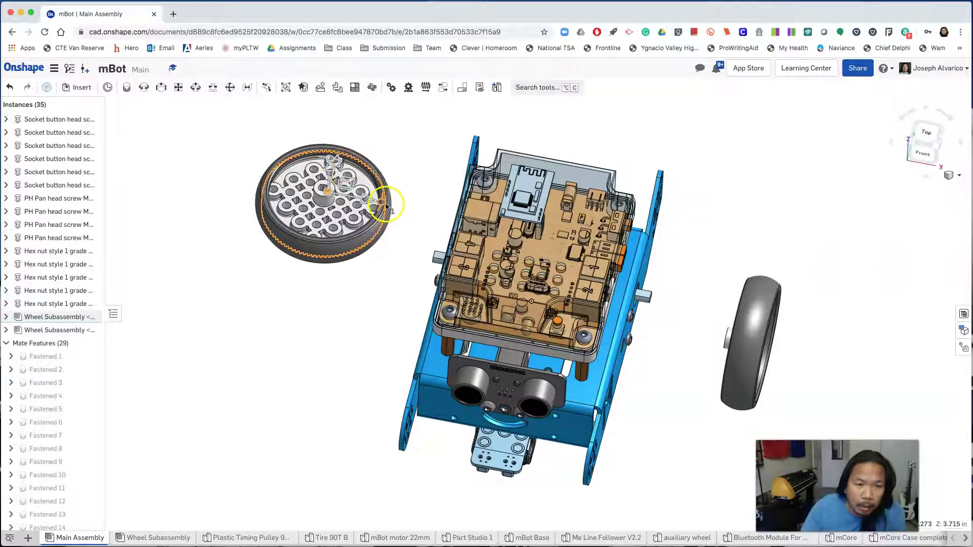
{"action": "left_click_drag", "start_coordinate": [383, 206], "coordinate": [374, 249]}
{"action": "left_click_drag", "start_coordinate": [374, 173], "coordinate": [373, 214]}
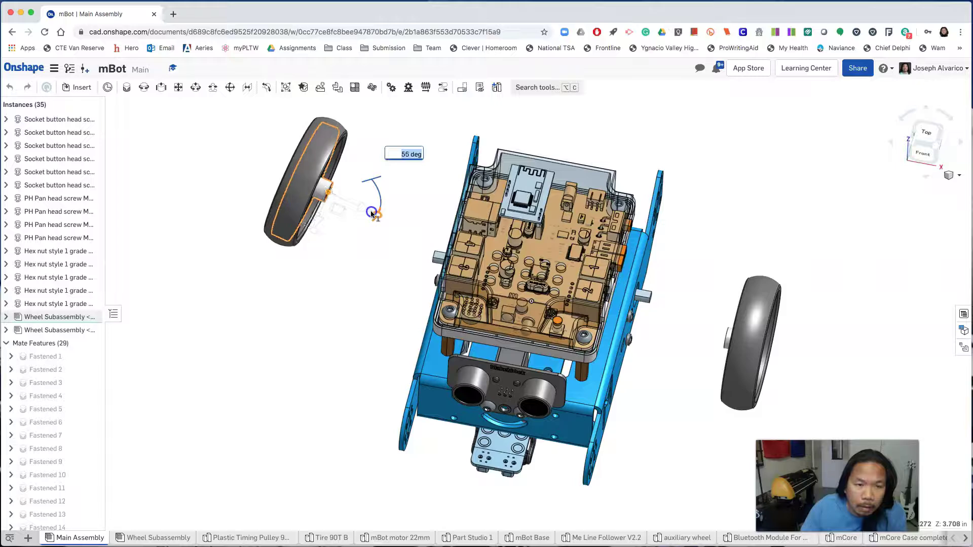
{"action": "left_click", "coordinate": [429, 195]}
Step: Position the left wheel next to the left motor shaft and show the assembly in isometric view
{"action": "scroll", "coordinate": [425, 197], "scroll_direction": "up", "scroll_amount": 4}
{"action": "mouse_move", "coordinate": [417, 204]}
{"action": "right_mouse_down"}
{"action": "mouse_move", "coordinate": [449, 178]}
{"action": "mouse_move", "coordinate": [428, 189]}
{"action": "right_mouse_up"}
{"action": "left_click_drag", "start_coordinate": [251, 206], "coordinate": [334, 394]}
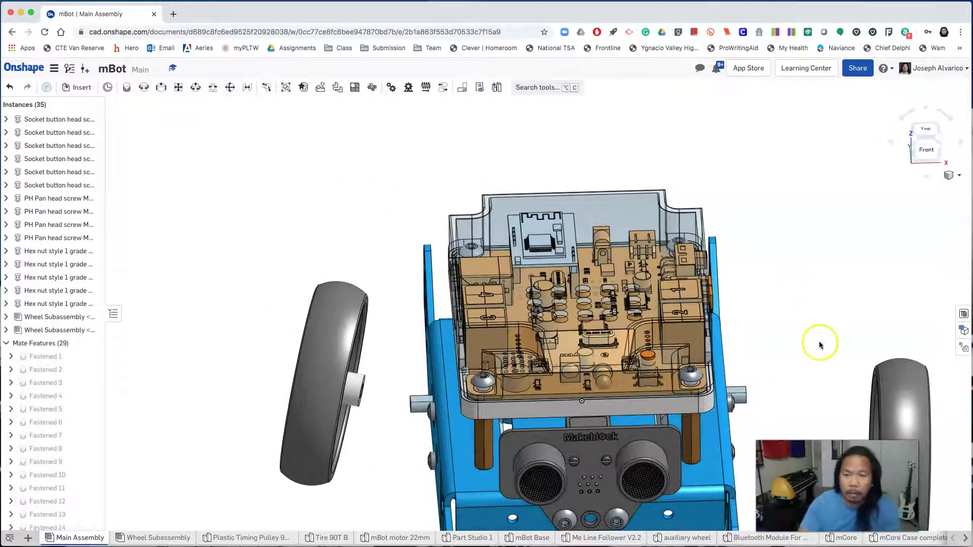
{"action": "scroll", "coordinate": [817, 344], "scroll_direction": "down", "scroll_amount": 1}
{"action": "left_click", "coordinate": [958, 176]}
{"action": "left_click", "coordinate": [940, 189]}
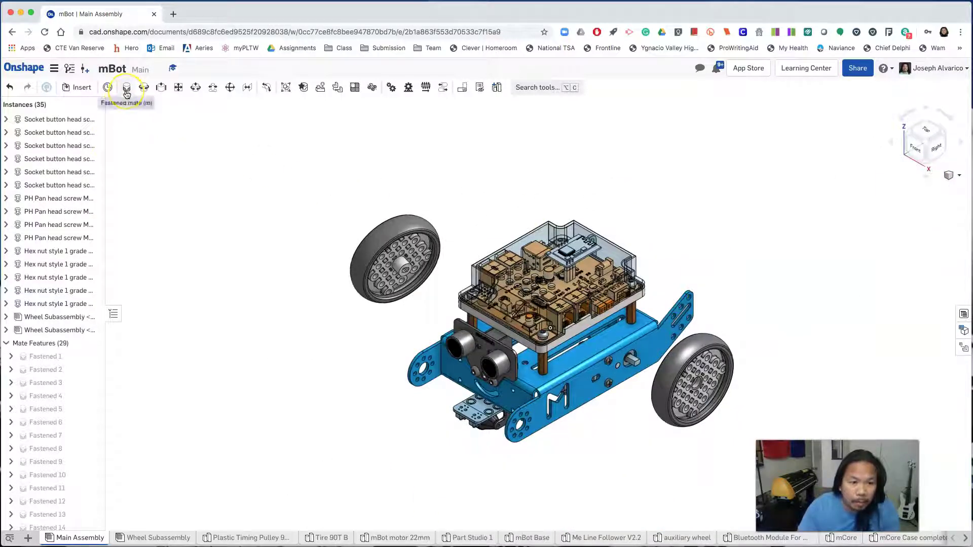
Step: Add a Fastened mate joining the left wheel's pulley hub bore to the circular edge at the base of the left motor shaft
{"action": "left_click", "coordinate": [126, 89]}
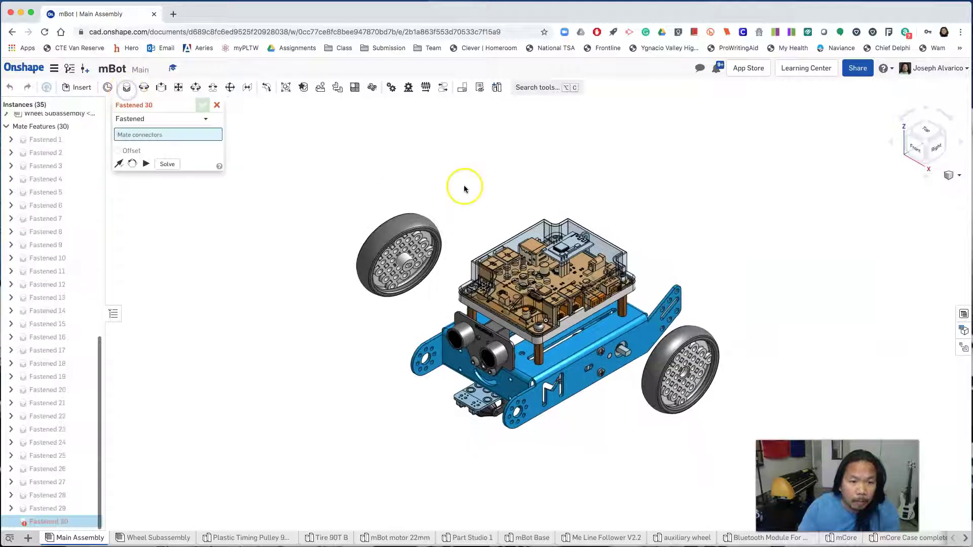
{"action": "scroll", "coordinate": [463, 185], "scroll_direction": "up", "scroll_amount": 6}
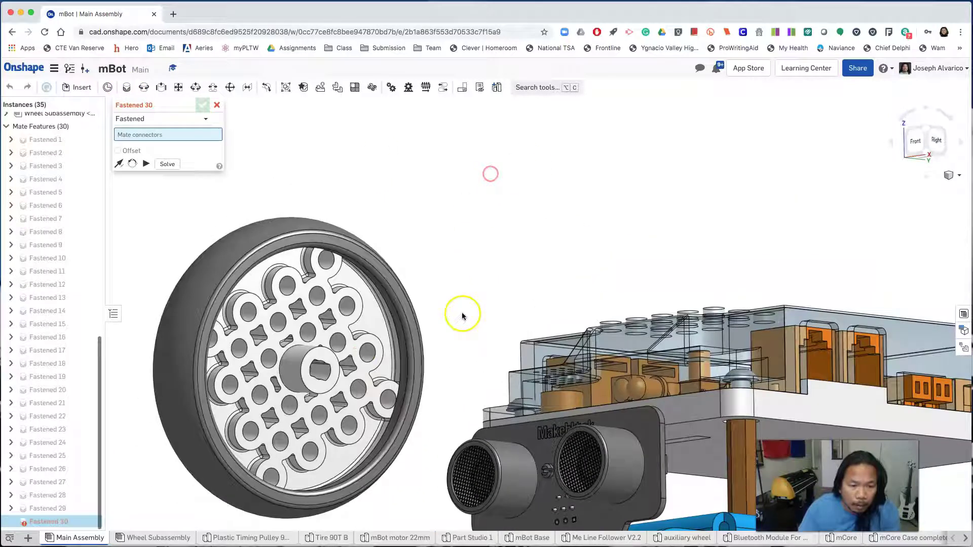
{"action": "scroll", "coordinate": [458, 328], "scroll_direction": "up", "scroll_amount": 3}
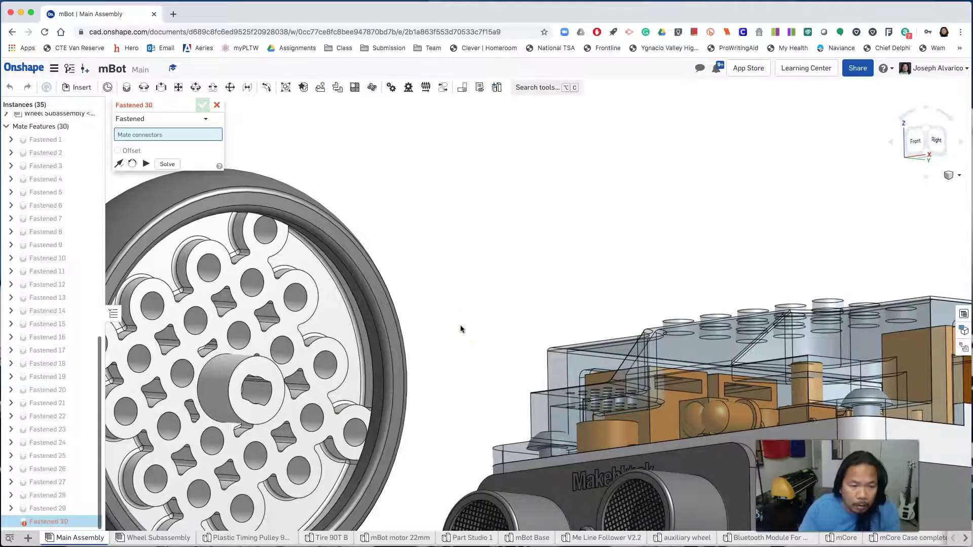
{"action": "middle_click_drag", "start_coordinate": [459, 328], "coordinate": [554, 306]}
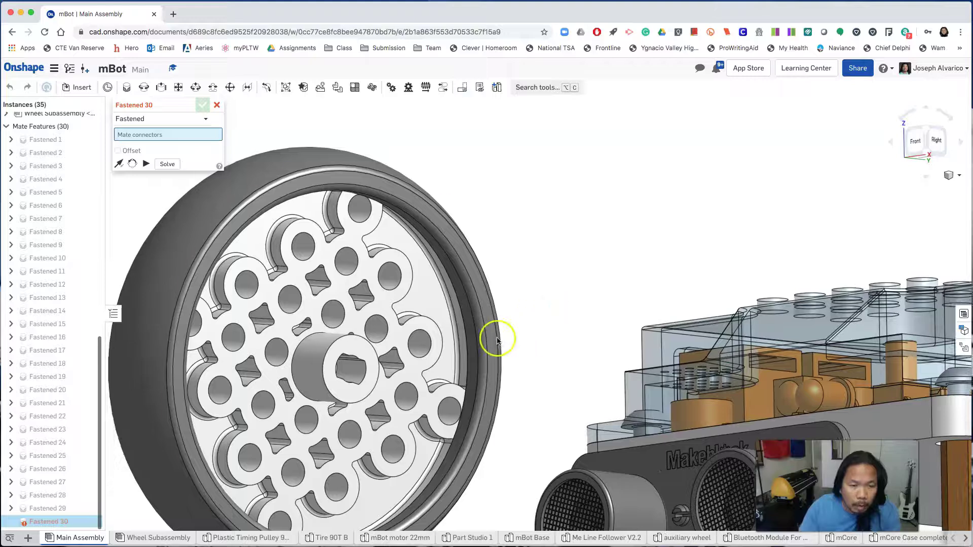
{"action": "scroll", "coordinate": [372, 357], "scroll_direction": "up", "scroll_amount": 2}
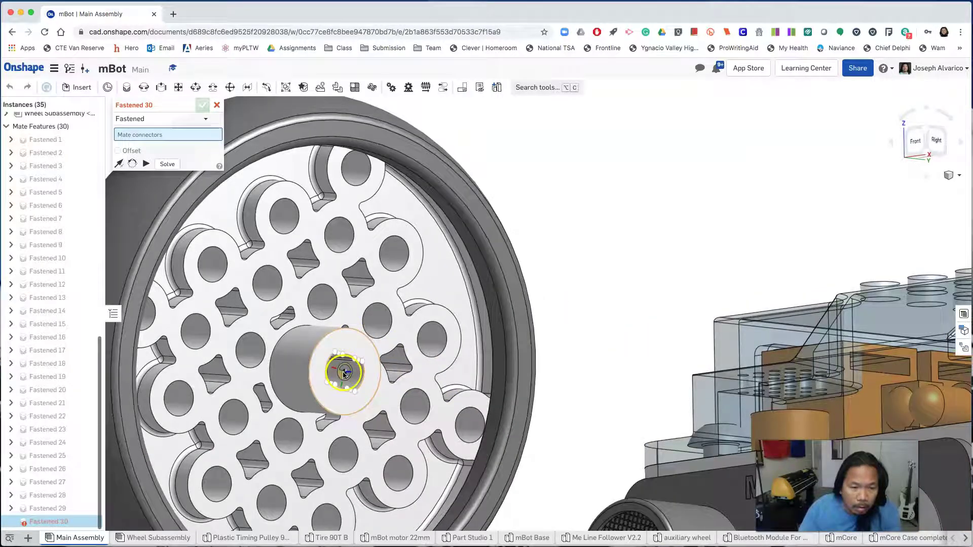
{"action": "left_click", "coordinate": [343, 375]}
{"action": "mouse_move", "coordinate": [649, 337]}
{"action": "right_mouse_down"}
{"action": "mouse_move", "coordinate": [596, 329]}
{"action": "mouse_move", "coordinate": [649, 331]}
{"action": "right_mouse_up"}
{"action": "middle_click_drag", "start_coordinate": [198, 341], "coordinate": [594, 324]}
{"action": "right_click_drag", "start_coordinate": [442, 380], "coordinate": [392, 403]}
{"action": "scroll", "coordinate": [497, 284], "scroll_direction": "up", "scroll_amount": 6}
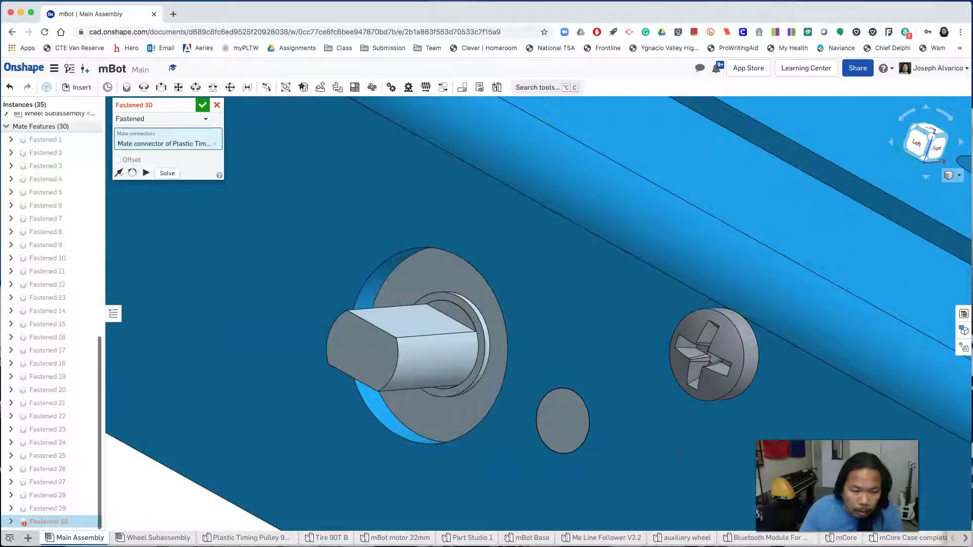
{"action": "left_click", "coordinate": [479, 321]}
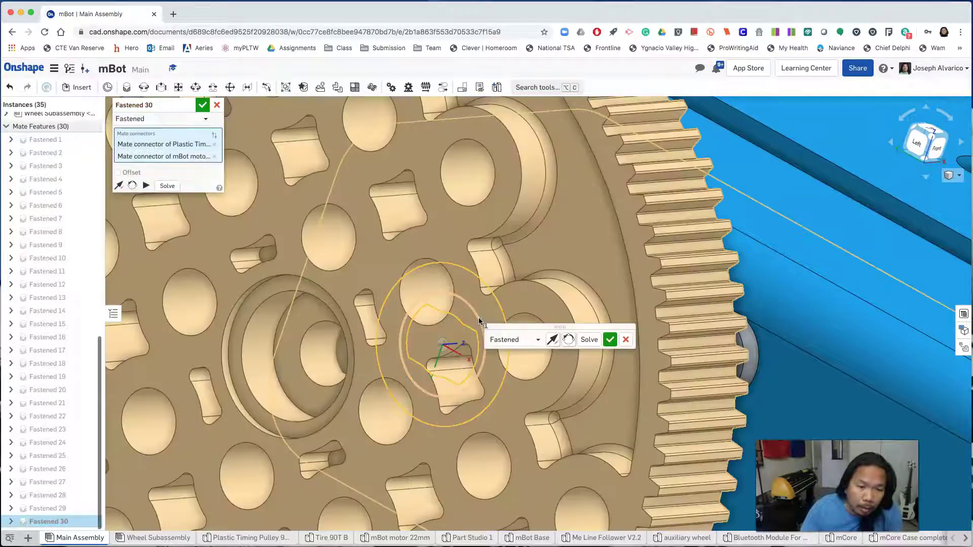
{"action": "left_click", "coordinate": [203, 106]}
Step: Fasten the base circle of the right motor shaft to the right wheel's hub bore, and show the robot in isometric view
{"action": "right_click_drag", "start_coordinate": [324, 376], "coordinate": [371, 379]}
{"action": "scroll", "coordinate": [371, 378], "scroll_direction": "down", "scroll_amount": 10}
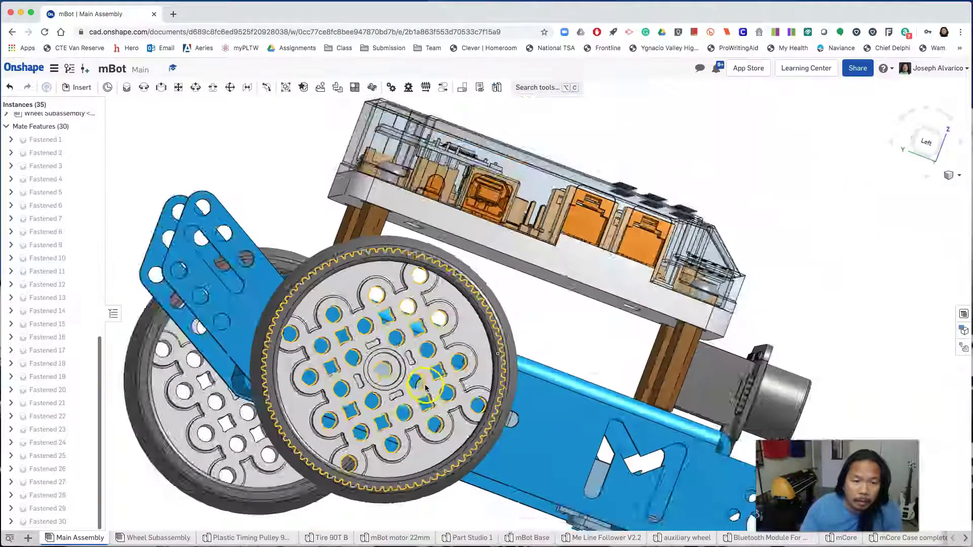
{"action": "right_click_drag", "start_coordinate": [431, 390], "coordinate": [272, 393]}
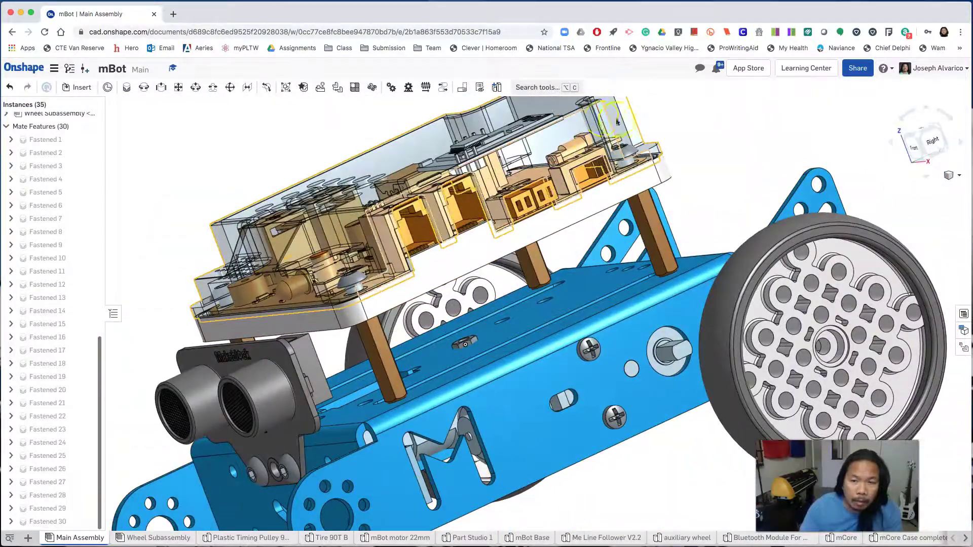
{"action": "middle_click_drag", "start_coordinate": [702, 173], "coordinate": [570, 169]}
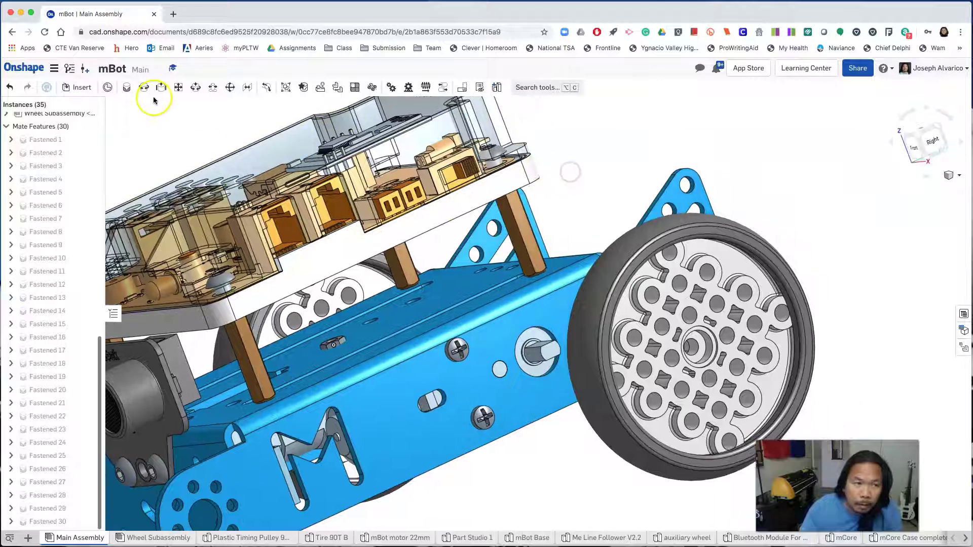
{"action": "left_click", "coordinate": [126, 88]}
{"action": "scroll", "coordinate": [560, 479], "scroll_direction": "up", "scroll_amount": 5}
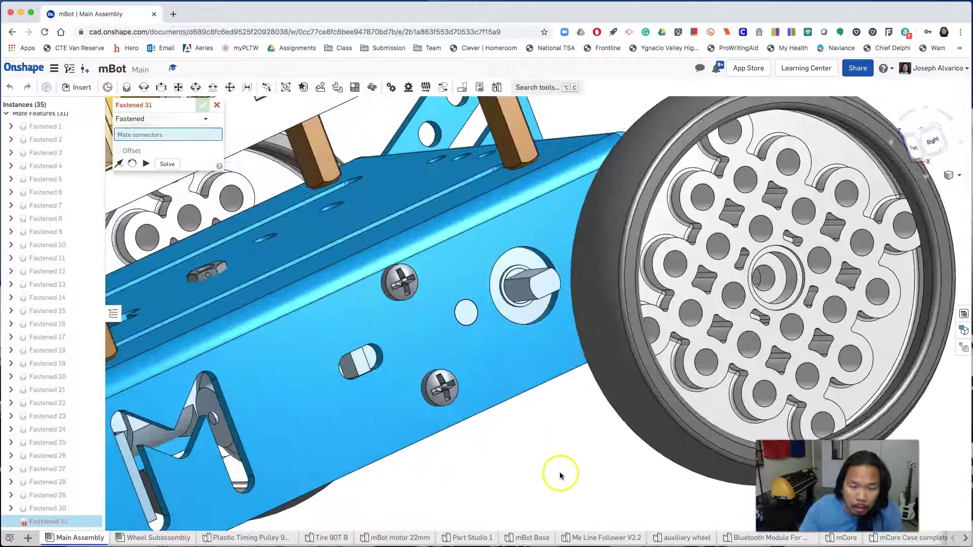
{"action": "scroll", "coordinate": [551, 450], "scroll_direction": "up", "scroll_amount": 2}
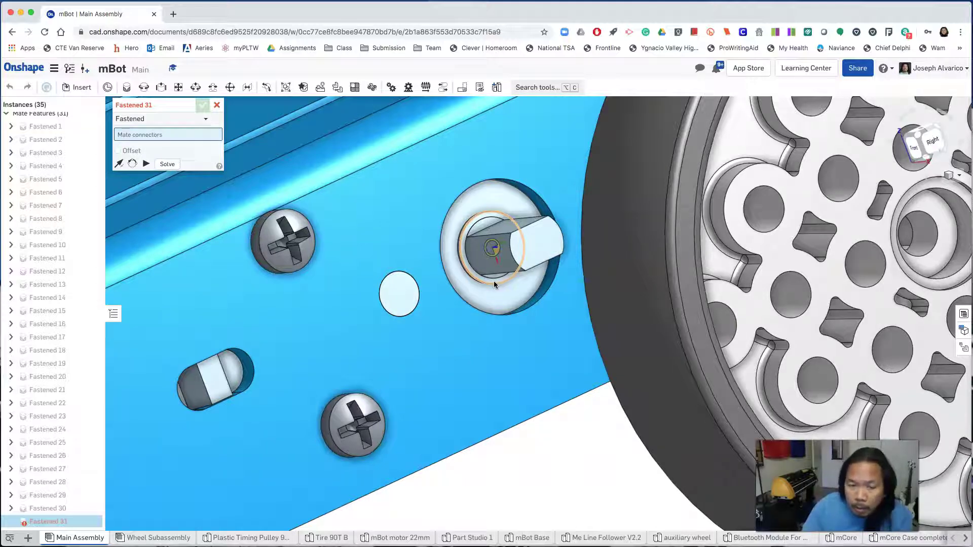
{"action": "left_click", "coordinate": [494, 281]}
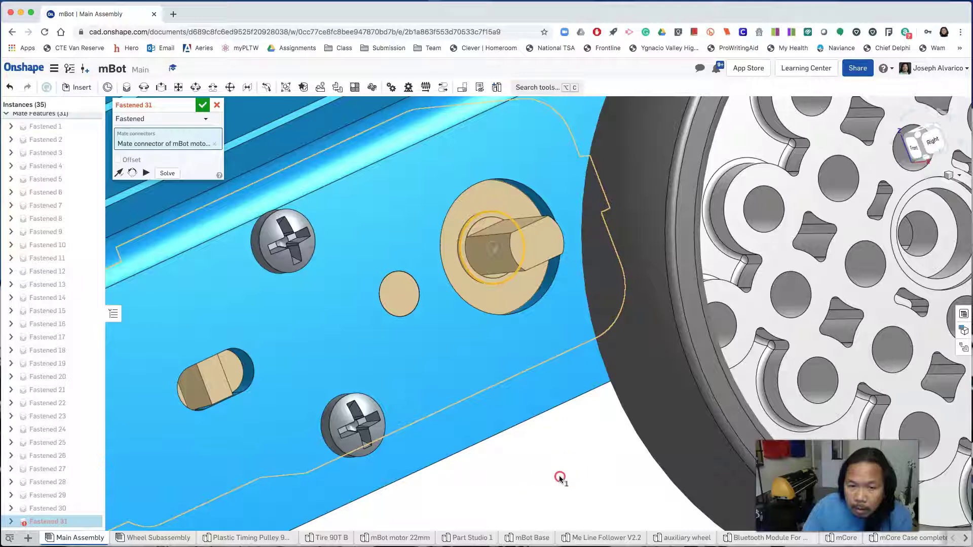
{"action": "scroll", "coordinate": [582, 479], "scroll_direction": "up", "scroll_amount": 1}
{"action": "right_click_drag", "start_coordinate": [582, 479], "coordinate": [625, 470]}
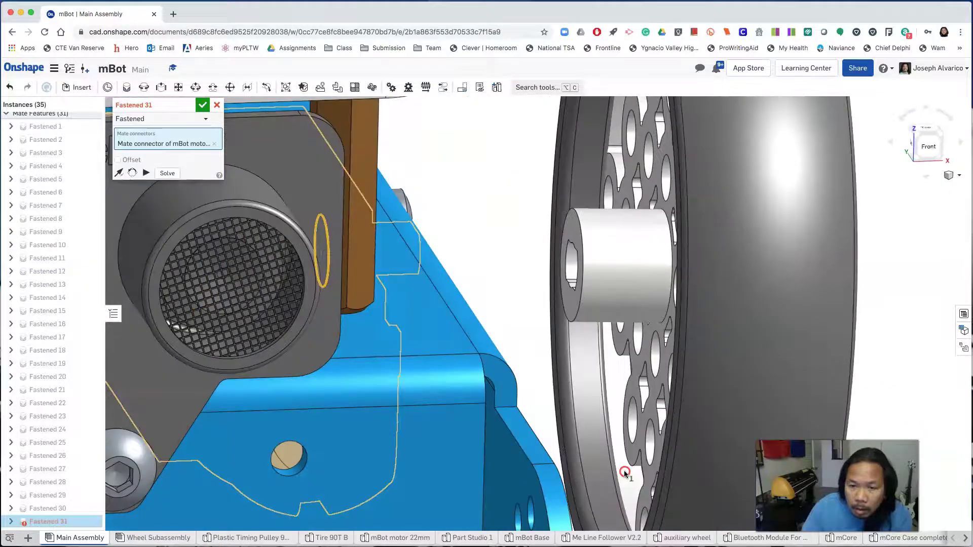
{"action": "left_click", "coordinate": [568, 271]}
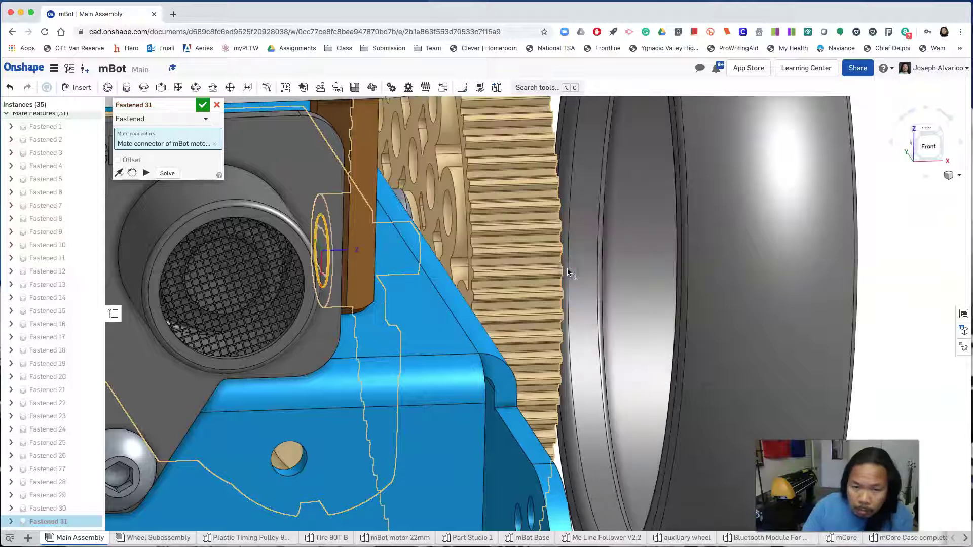
{"action": "right_click_drag", "start_coordinate": [901, 306], "coordinate": [863, 306]}
{"action": "scroll", "coordinate": [863, 306], "scroll_direction": "up", "scroll_amount": 4}
{"action": "scroll", "coordinate": [863, 306], "scroll_direction": "down", "scroll_amount": 3}
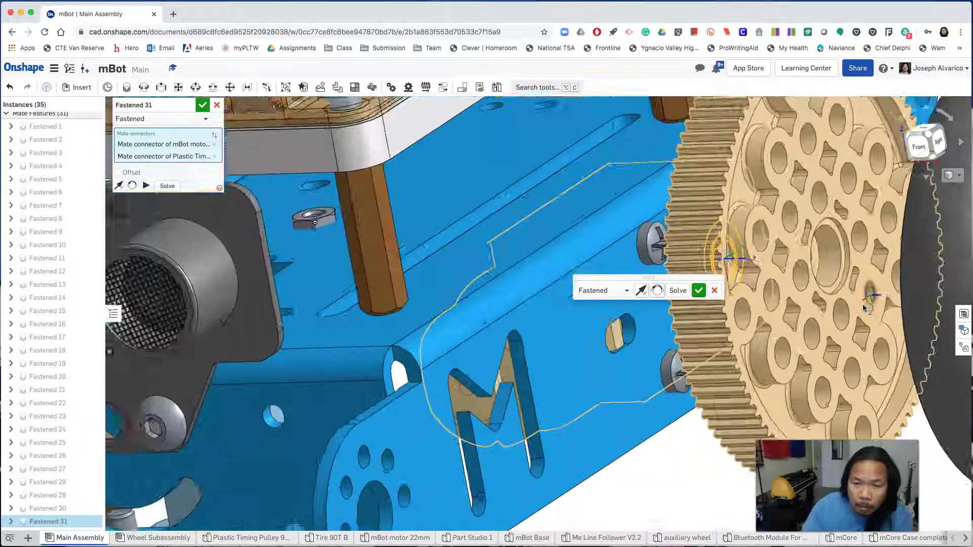
{"action": "scroll", "coordinate": [863, 304], "scroll_direction": "down", "scroll_amount": 2}
{"action": "left_click", "coordinate": [426, 124]}
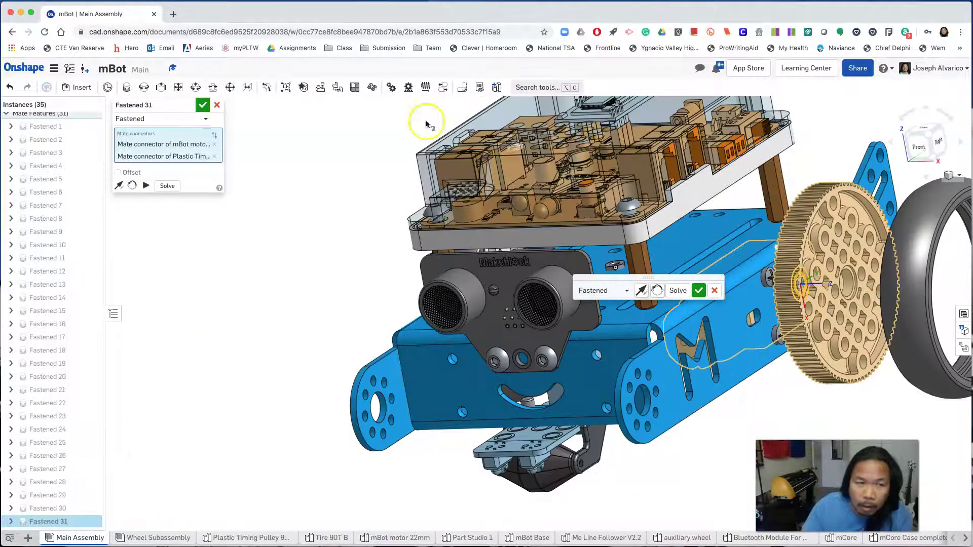
{"action": "left_click", "coordinate": [202, 105]}
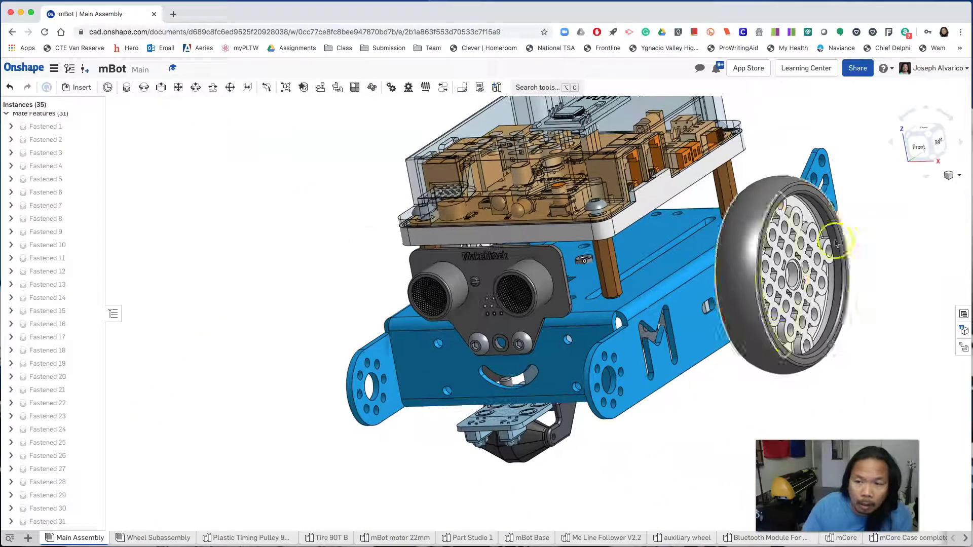
{"action": "left_click", "coordinate": [959, 176]}
{"action": "left_click", "coordinate": [904, 267]}
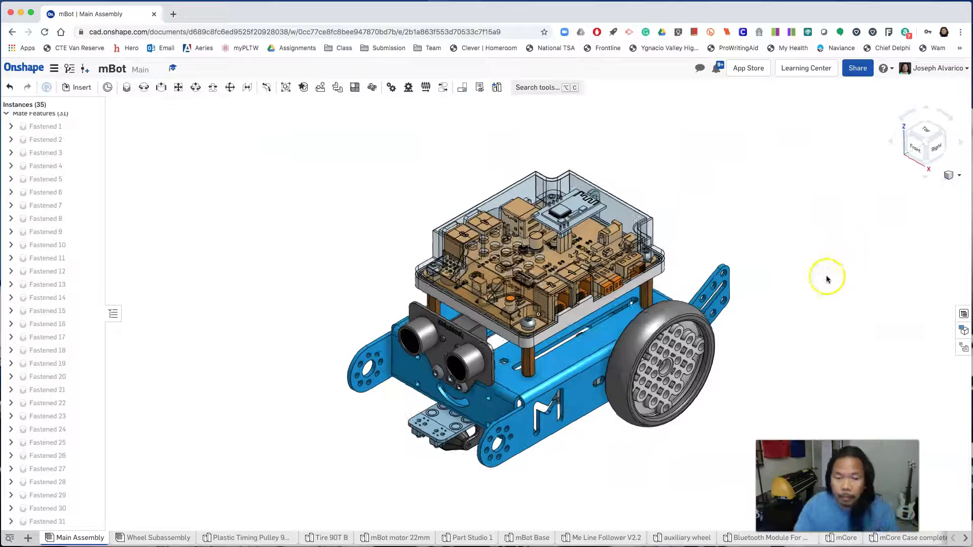